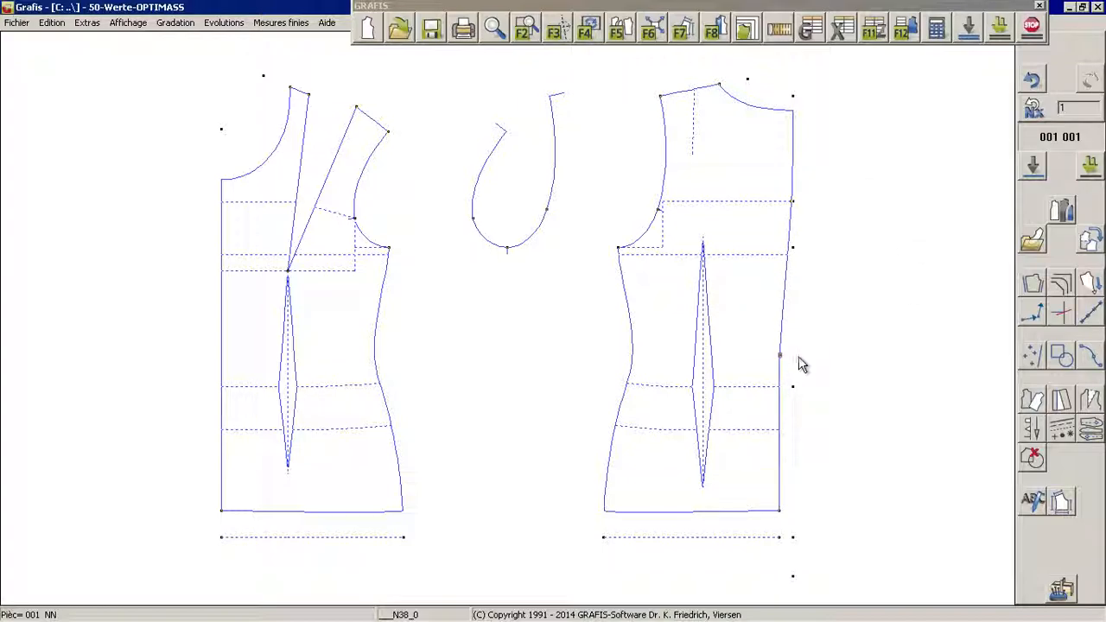
# Step: Add a second part to the model's part list and name part 001 "Haut 50"
pyautogui.click(1062, 214)
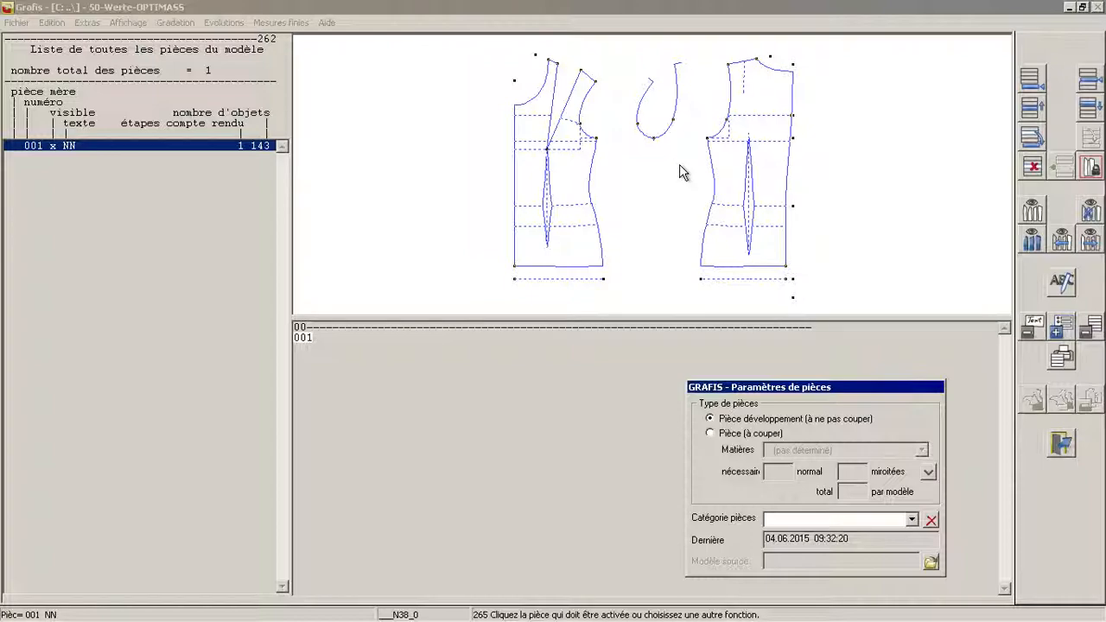
pyautogui.click(1028, 83)
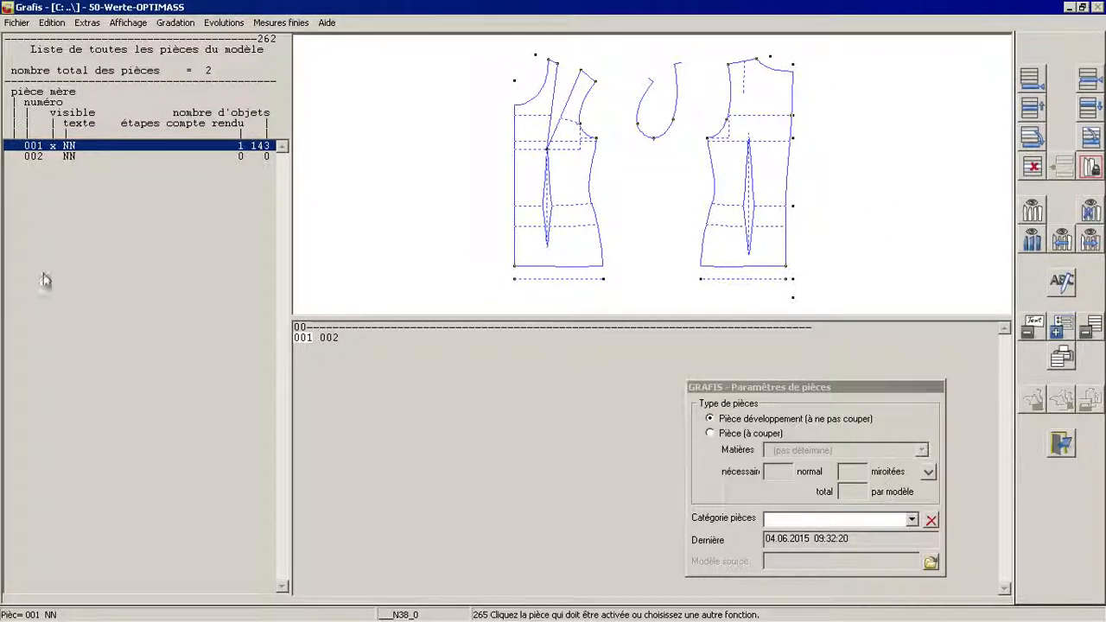
pyautogui.click(72, 147)
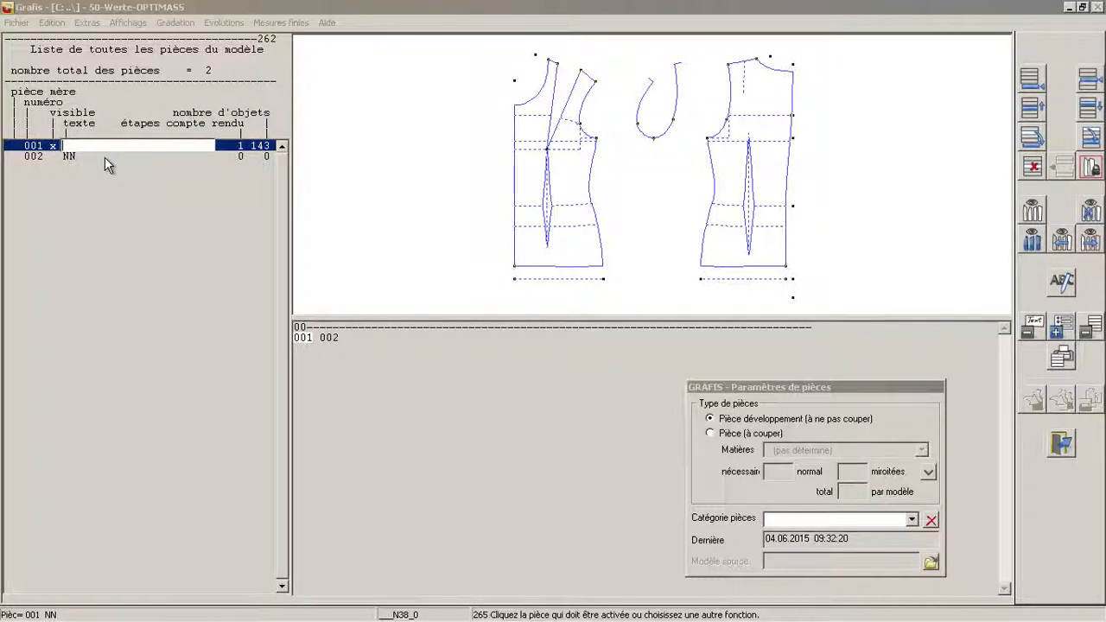
pyautogui.write('Haut 50')
pyautogui.press('Return')
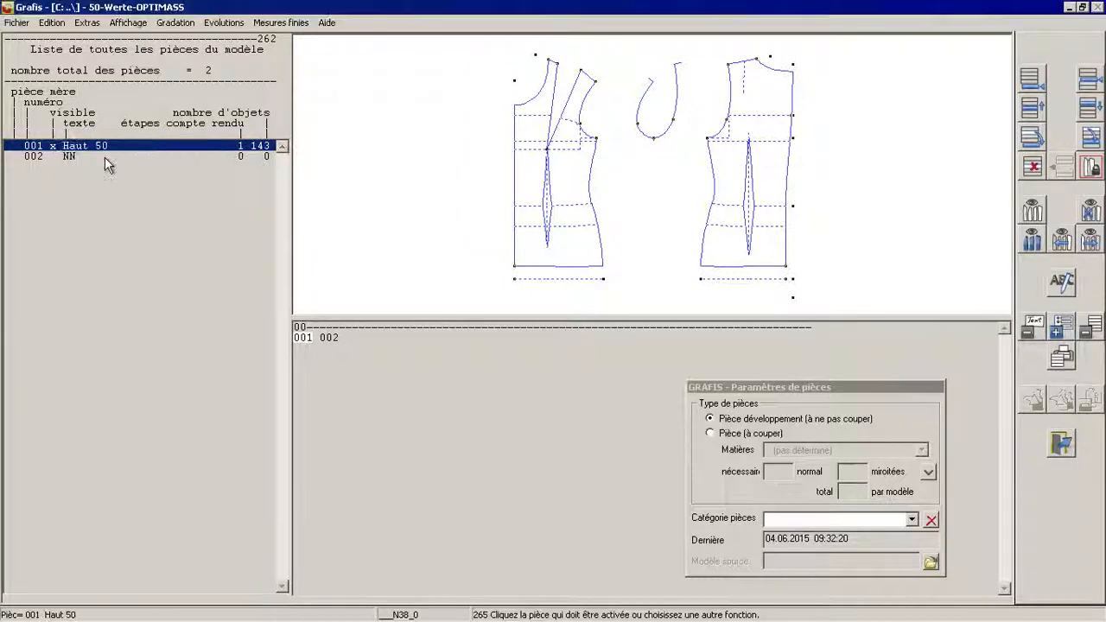
# Step: Name part 002 "Développement du style", keep part 001 visible and return to the construction view
pyautogui.click(64, 157)
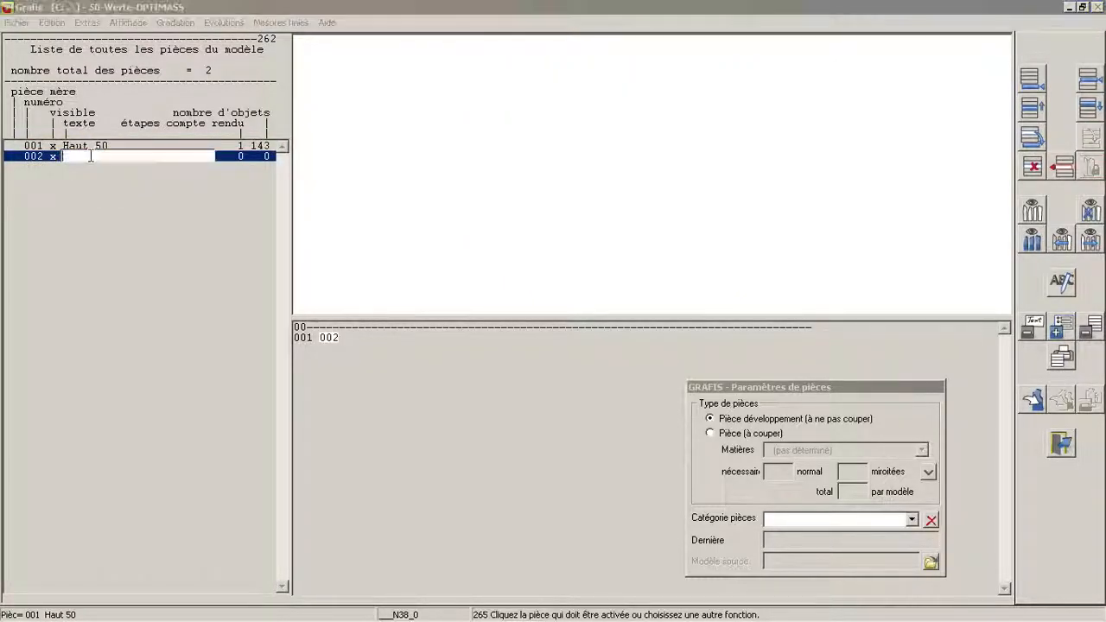
pyautogui.write('D')
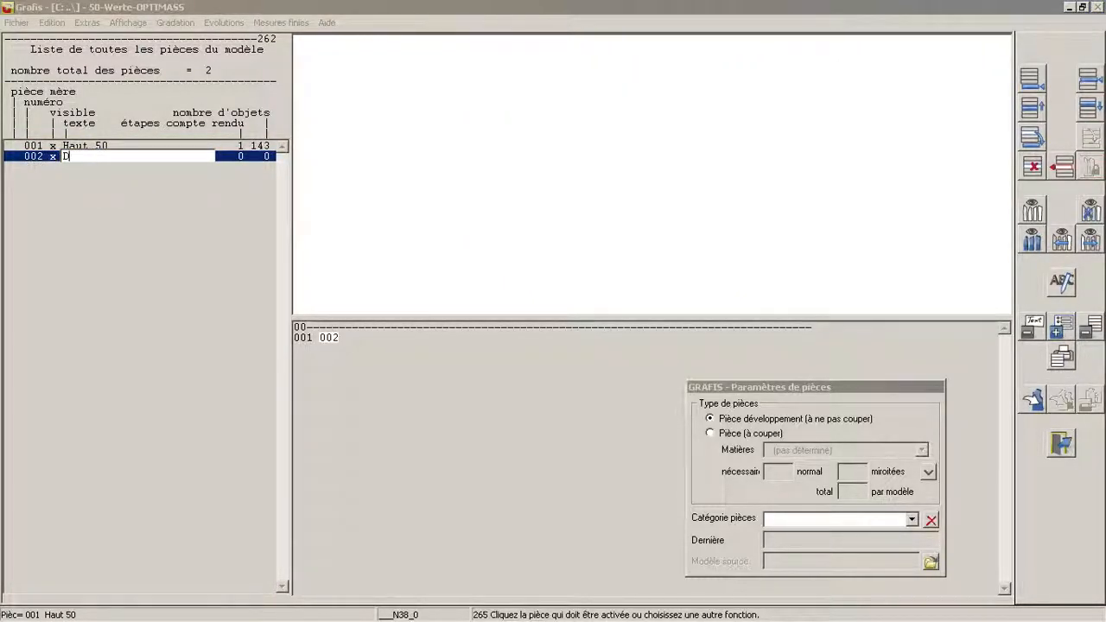
pyautogui.write('éveloppement du style')
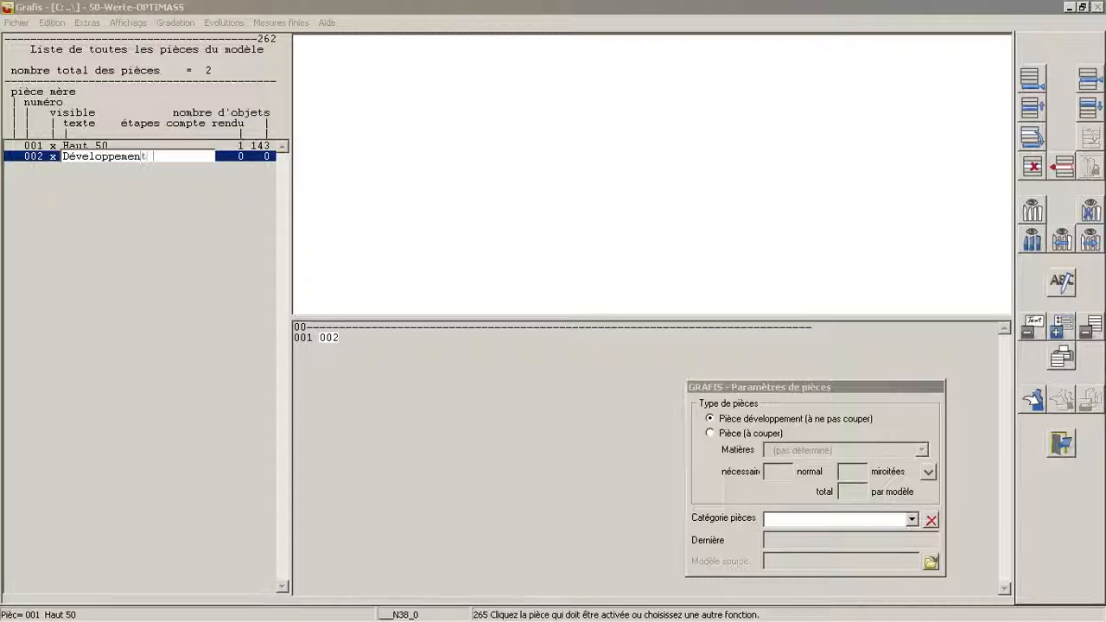
pyautogui.press('Return')
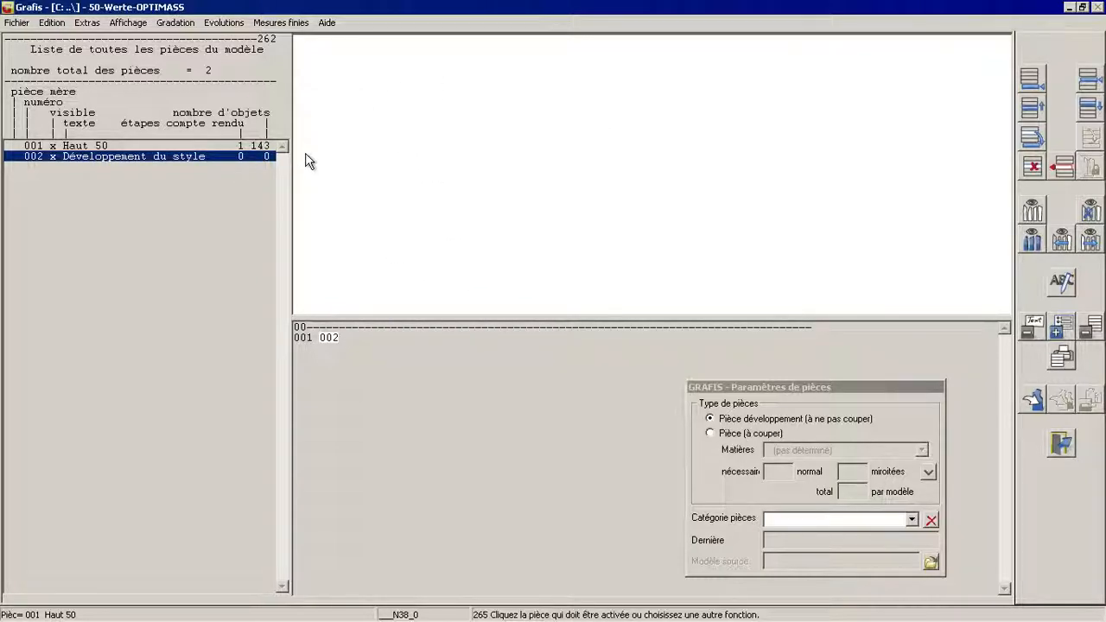
pyautogui.click(54, 148)
pyautogui.click(54, 147)
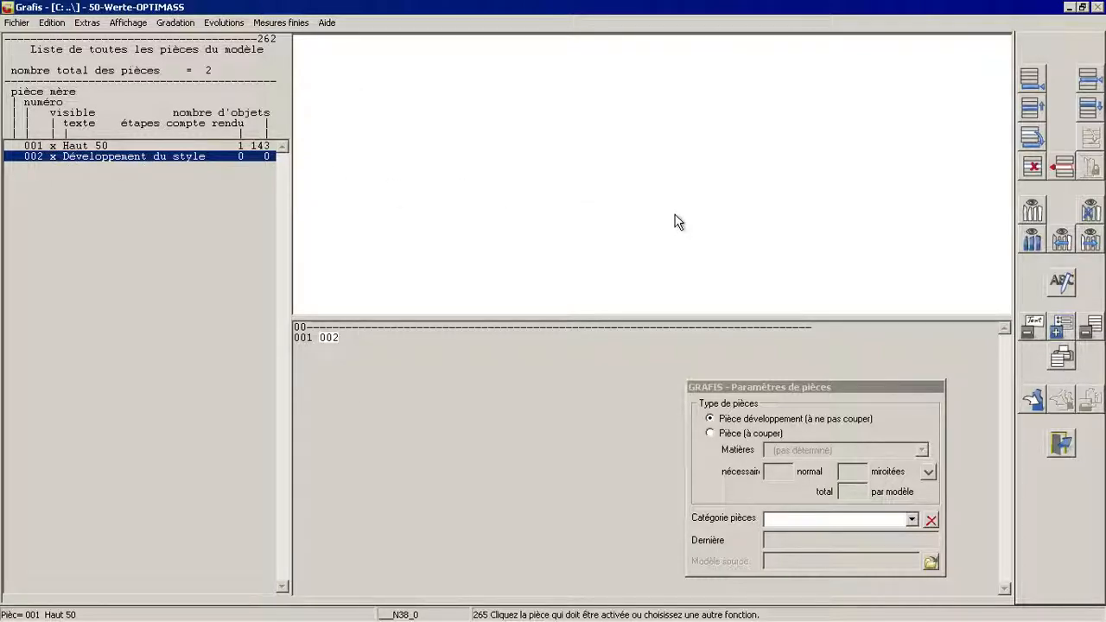
pyautogui.click(645, 216)
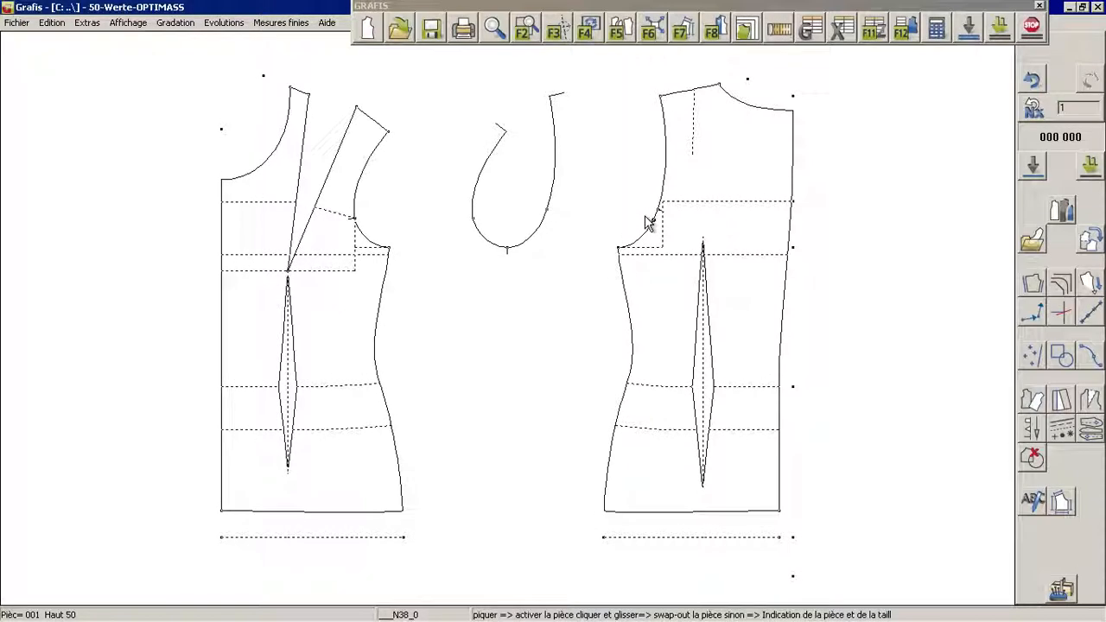
# Step: Insert a front module on the Haut 50 front, and start the Dos 20 module by picking the back's side seam
pyautogui.click(1034, 240)
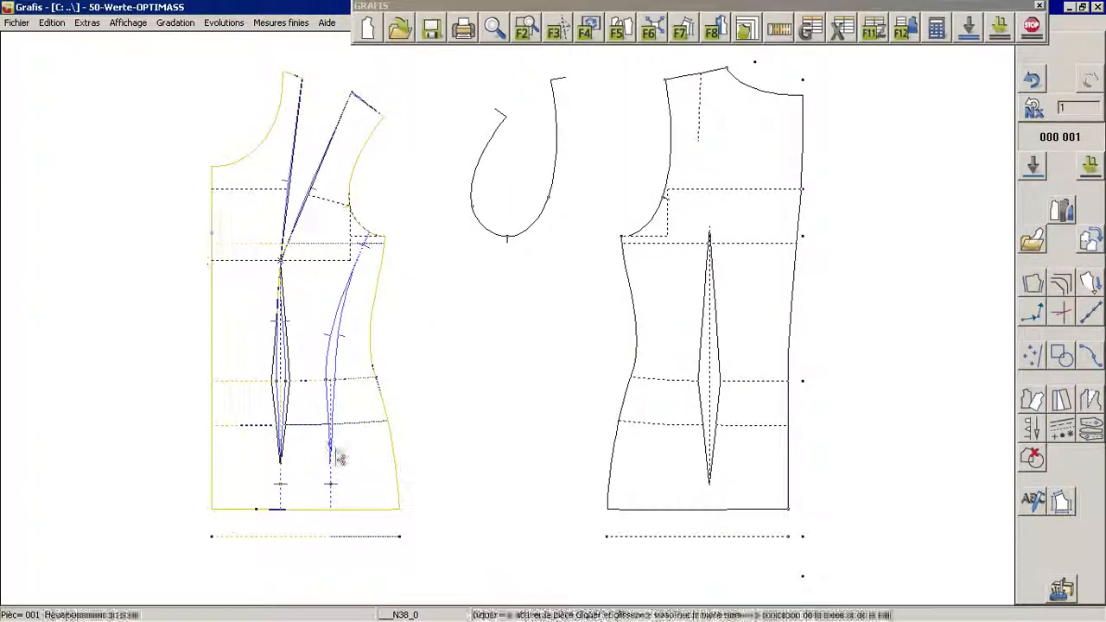
pyautogui.click(1033, 249)
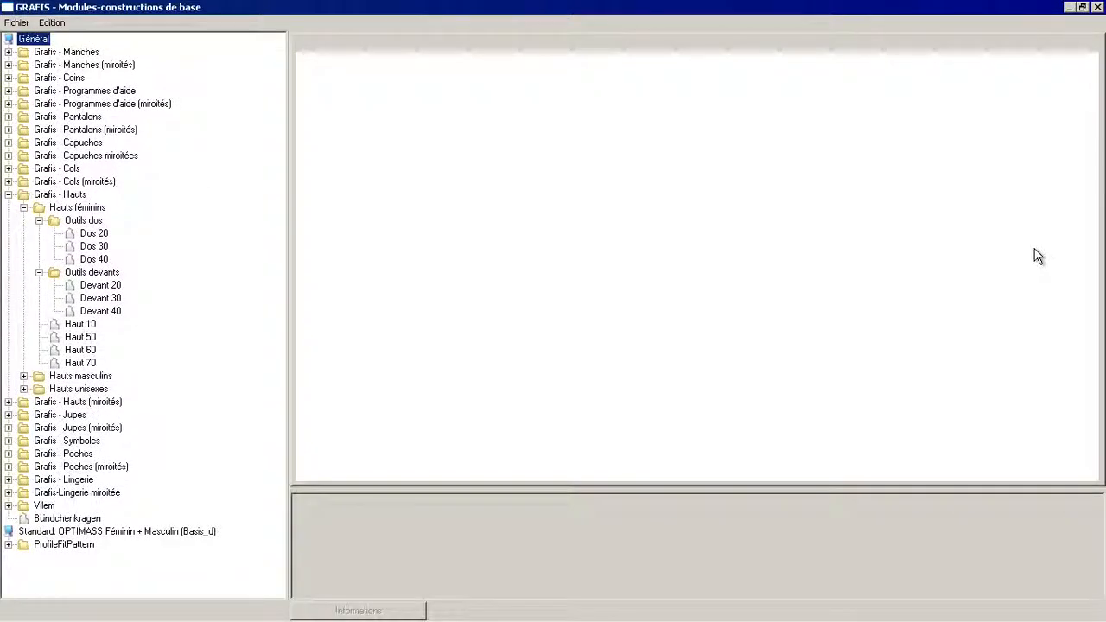
pyautogui.doubleClick(90, 236)
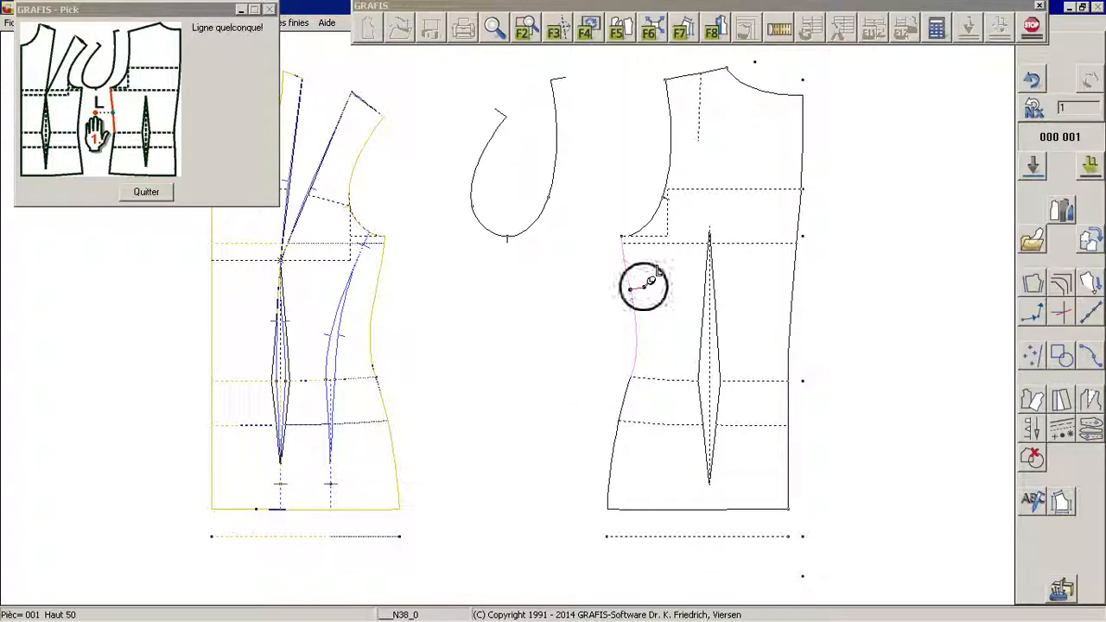
pyautogui.click(648, 279)
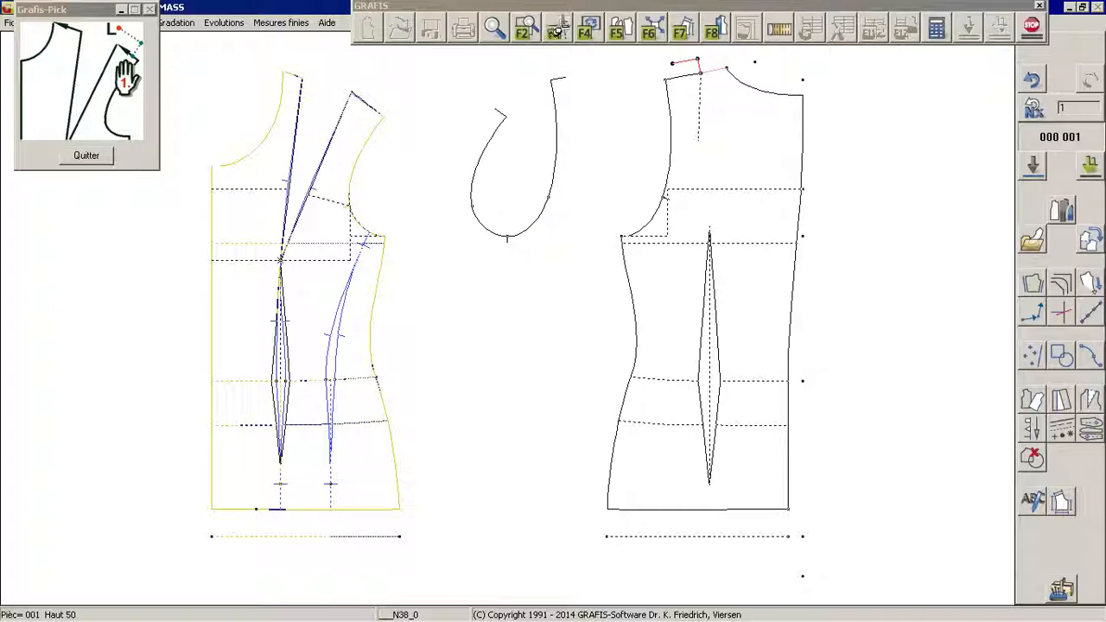
# Step: Move the Développement du style part clear of the Haut 50 block and pick its front shoulder lines to complete the Dos 20 module
pyautogui.click(618, 35)
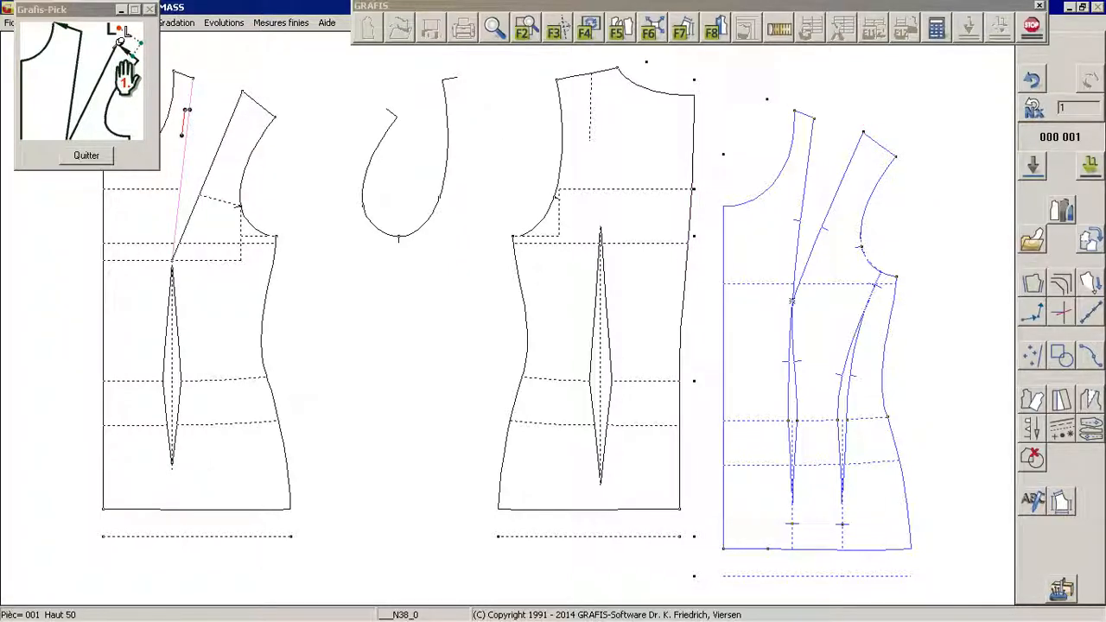
pyautogui.click(187, 110)
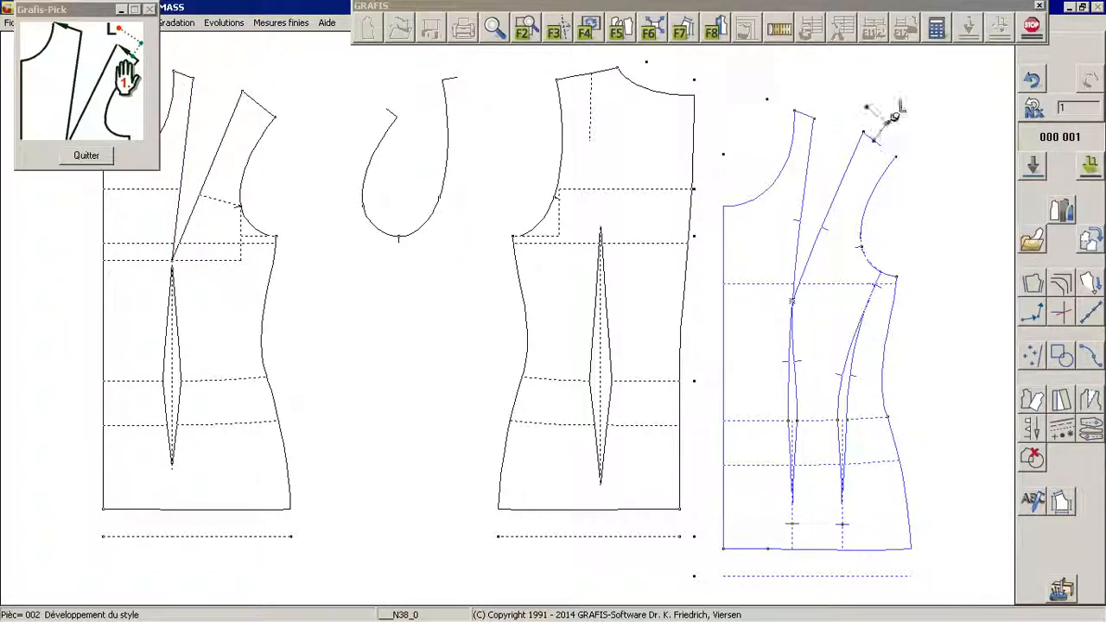
pyautogui.click(815, 96)
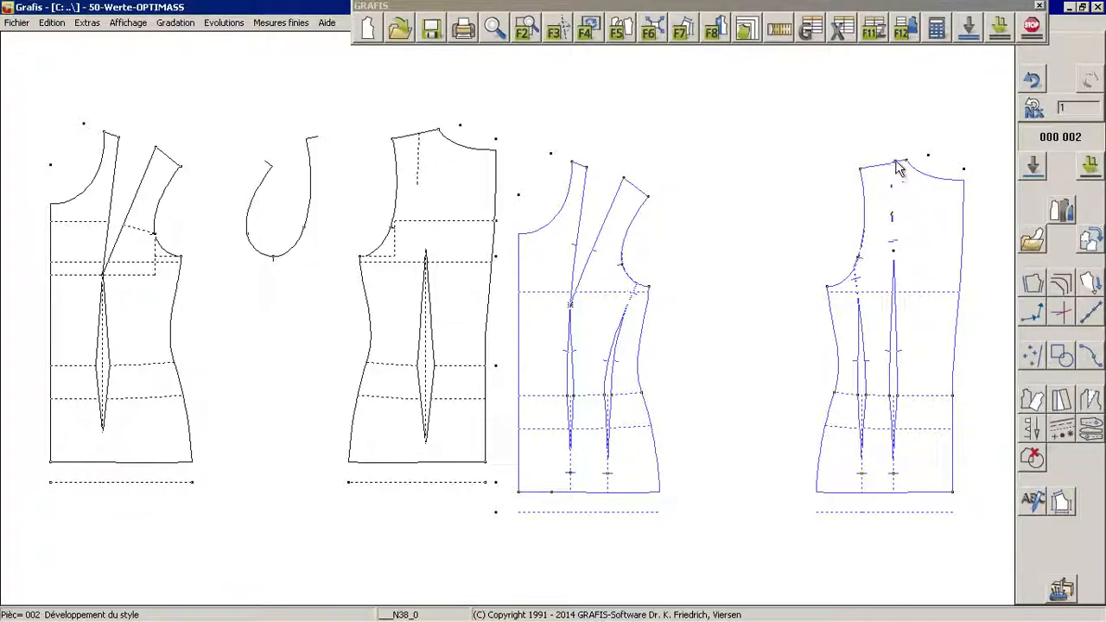
pyautogui.click(590, 35)
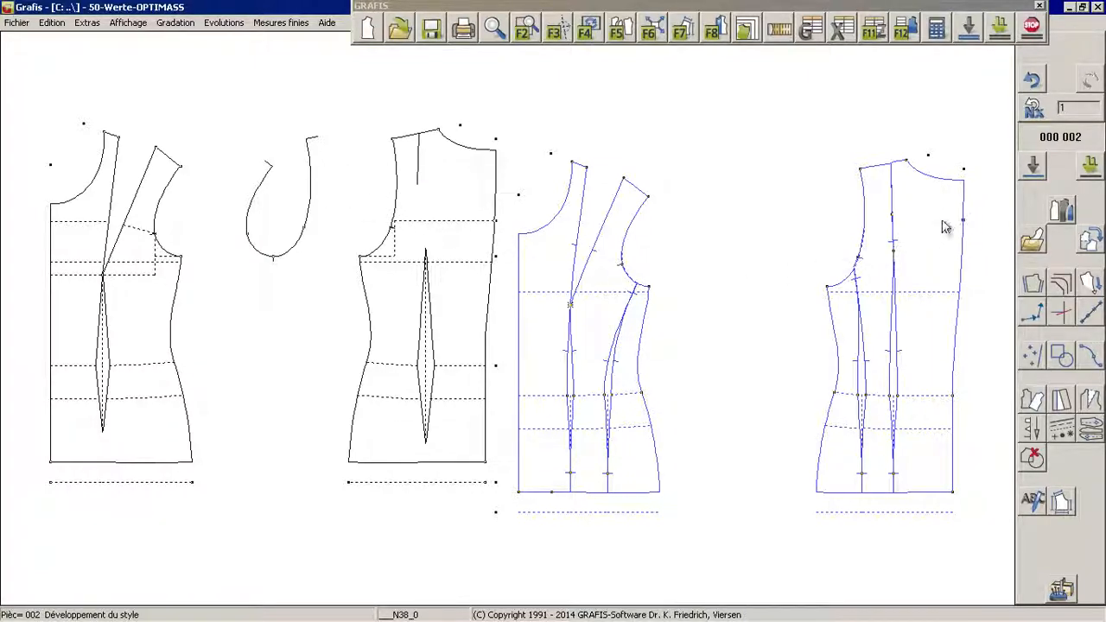
# Step: Hide part 001 Haut 50 in the part list so that only the style development is displayed
pyautogui.click(1062, 212)
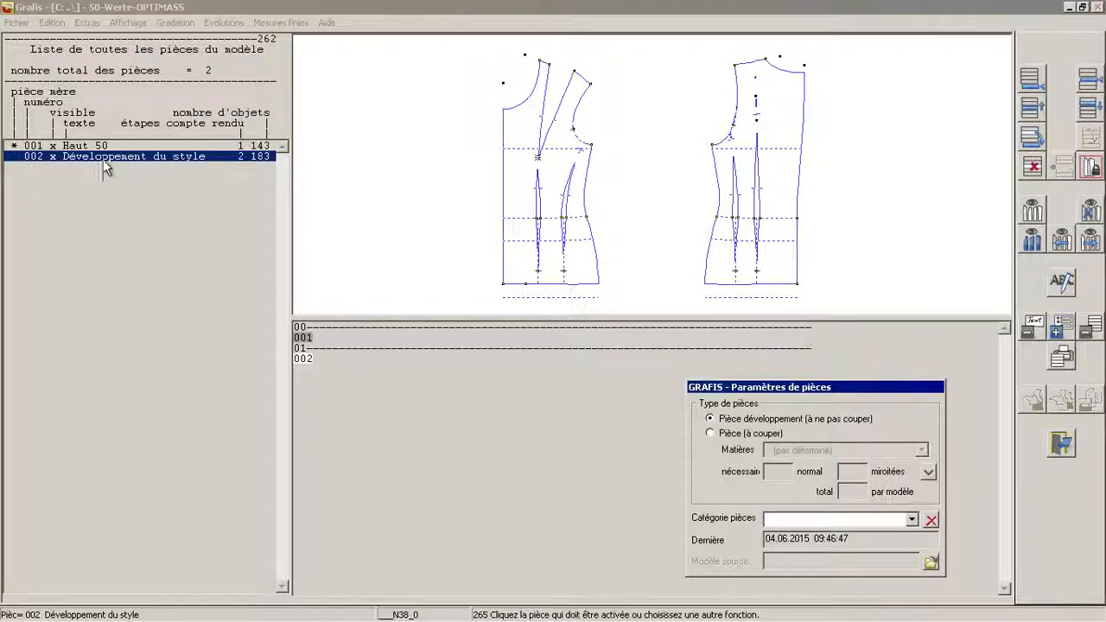
pyautogui.click(54, 146)
pyautogui.click(594, 231)
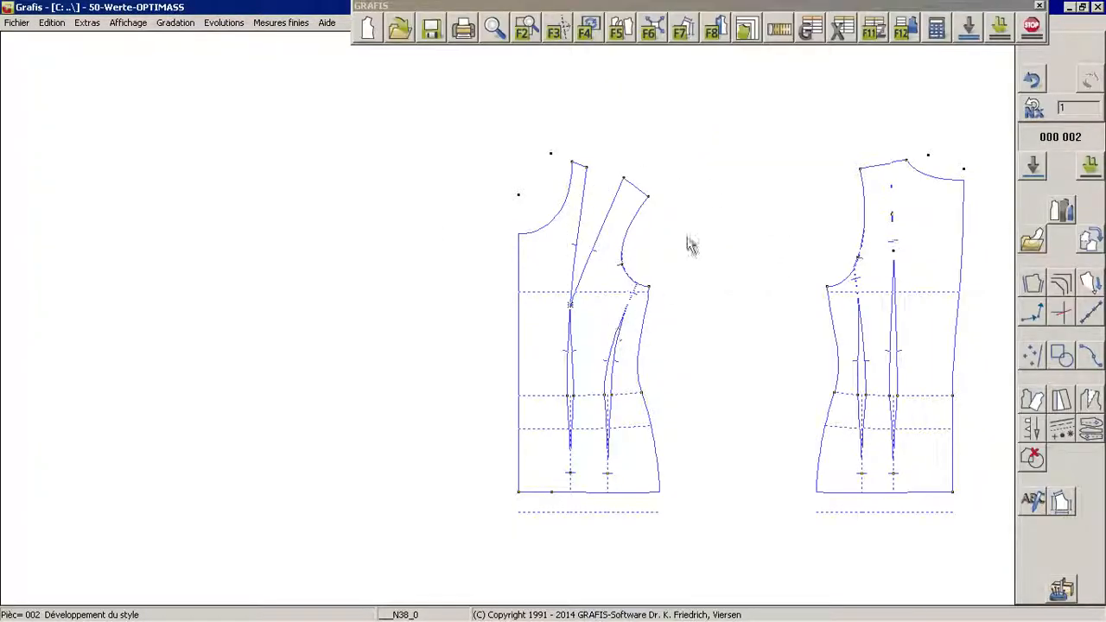
pyautogui.click(659, 35)
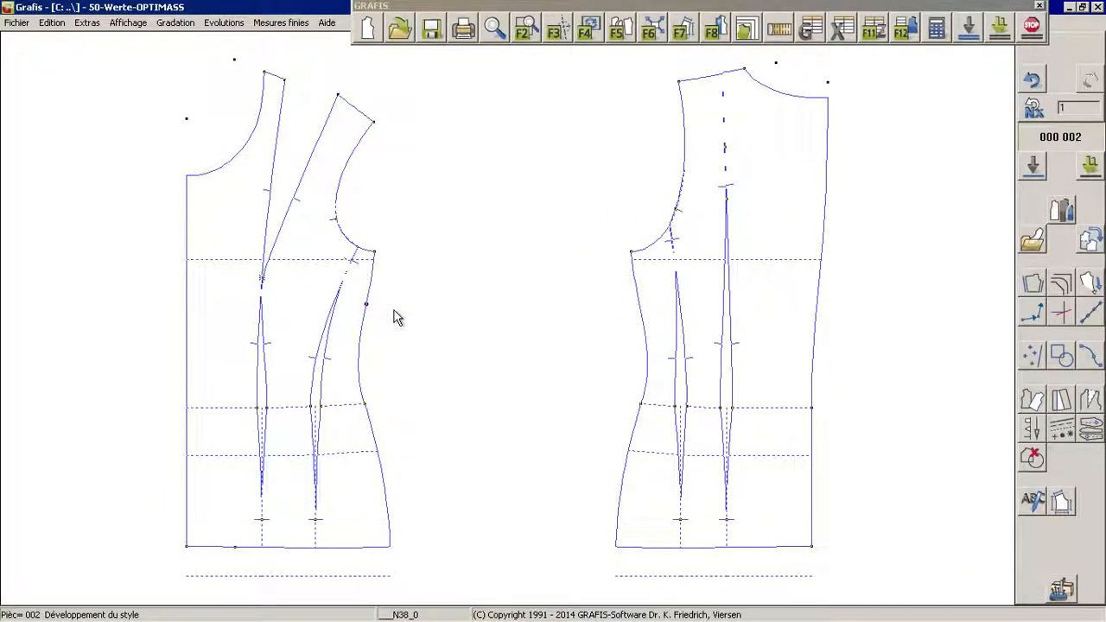
# Step: Set the front module's options to a panel seam starting from the armhole, with a single seam instead of two
pyautogui.click(395, 317)
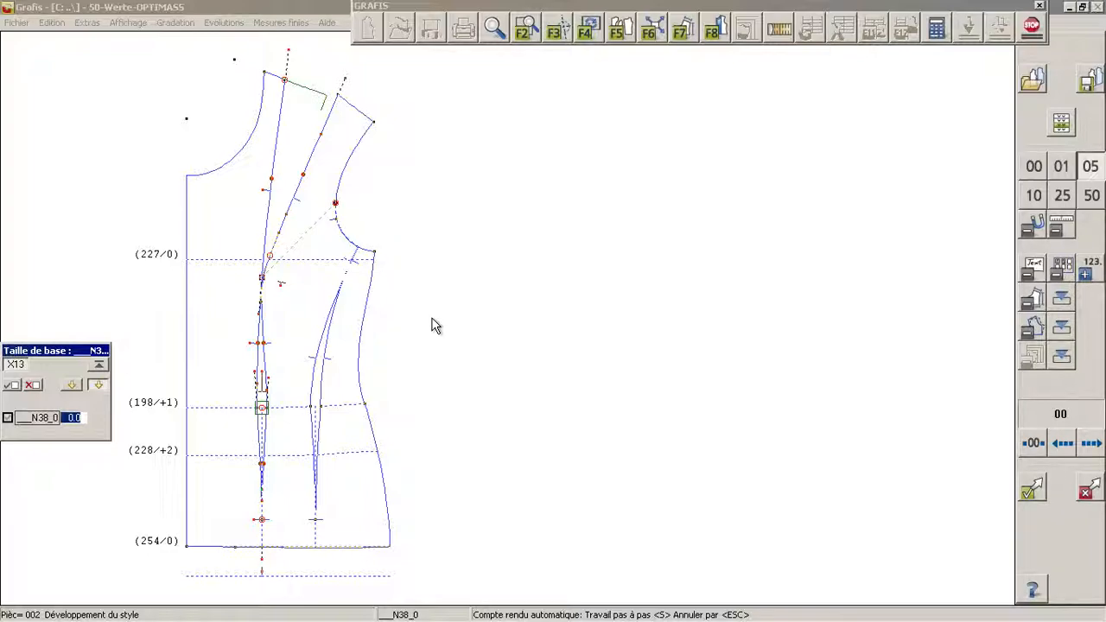
pyautogui.rightClick(435, 317)
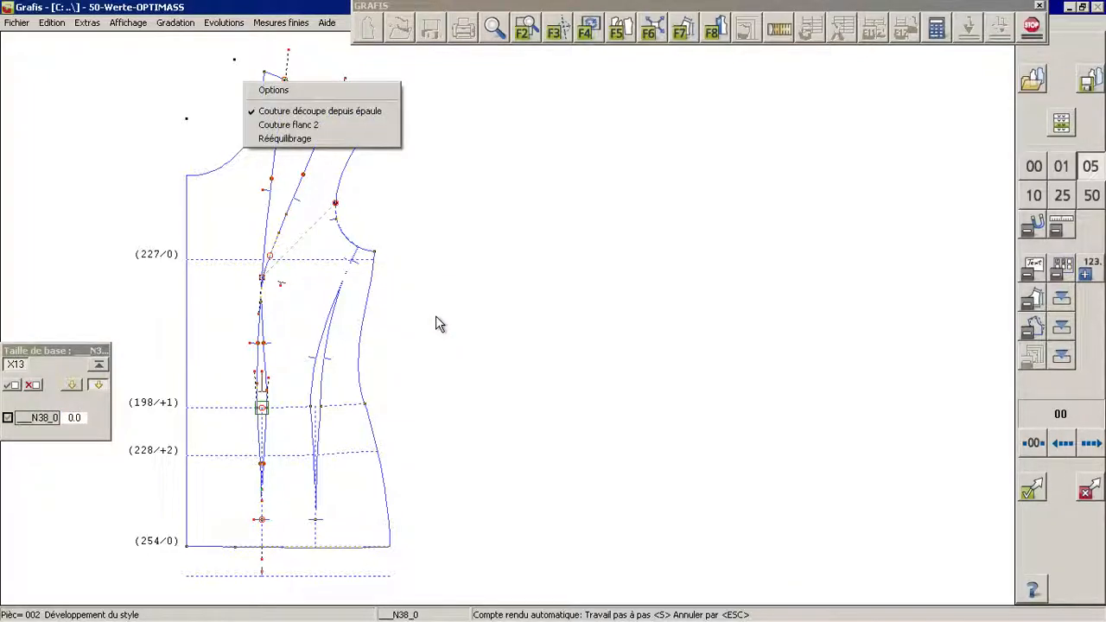
pyautogui.click(294, 92)
pyautogui.moveTo(165, 12); pyautogui.dragTo(733, 245)
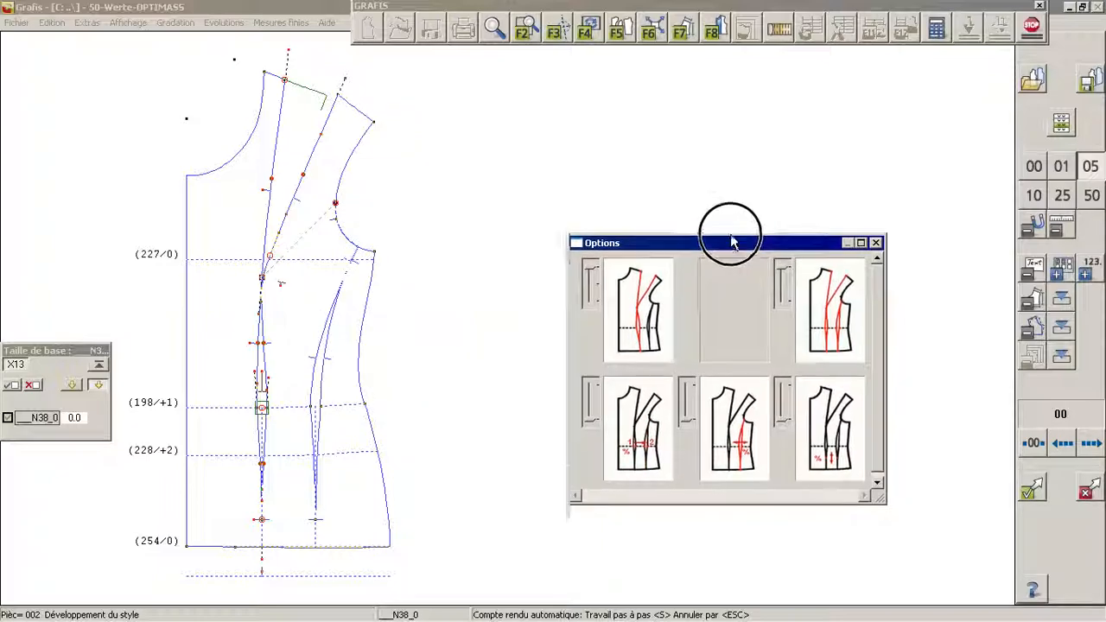
pyautogui.click(588, 255)
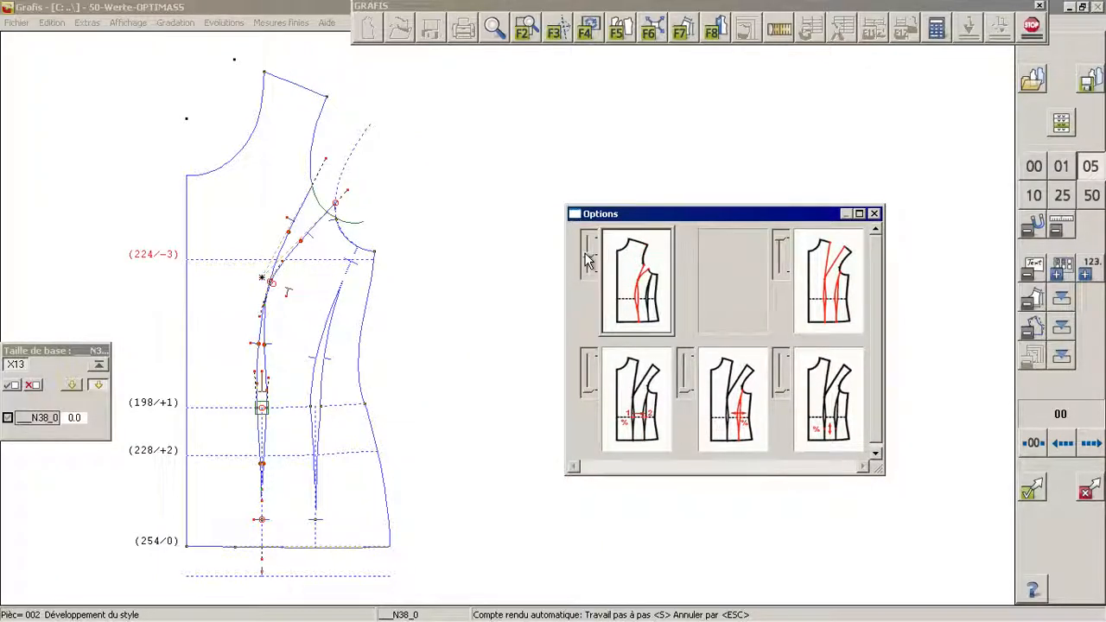
pyautogui.click(782, 271)
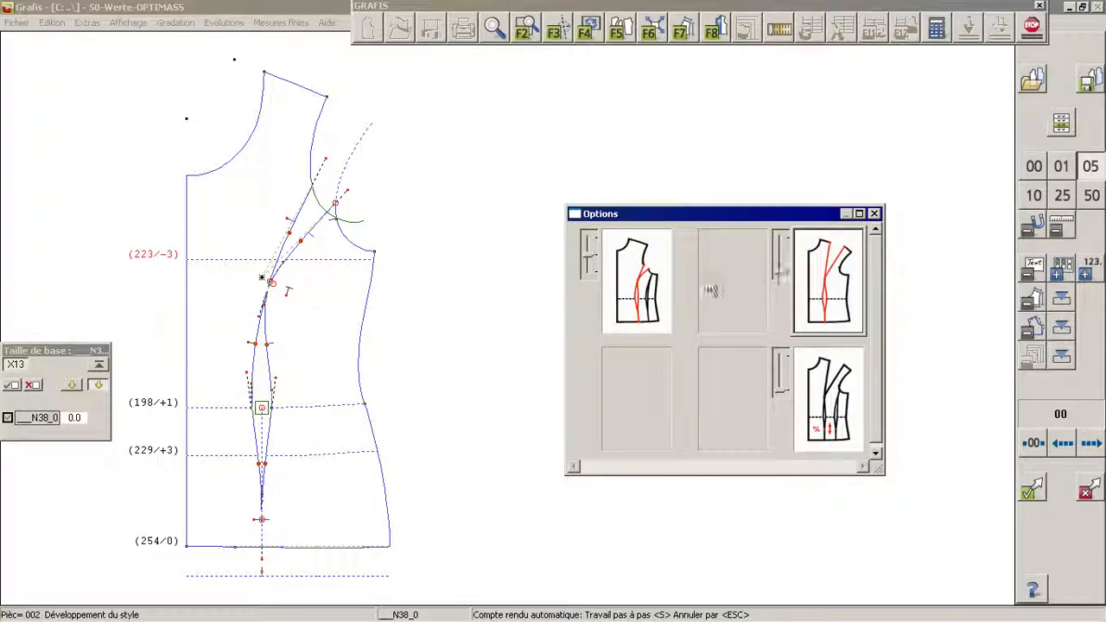
pyautogui.click(875, 213)
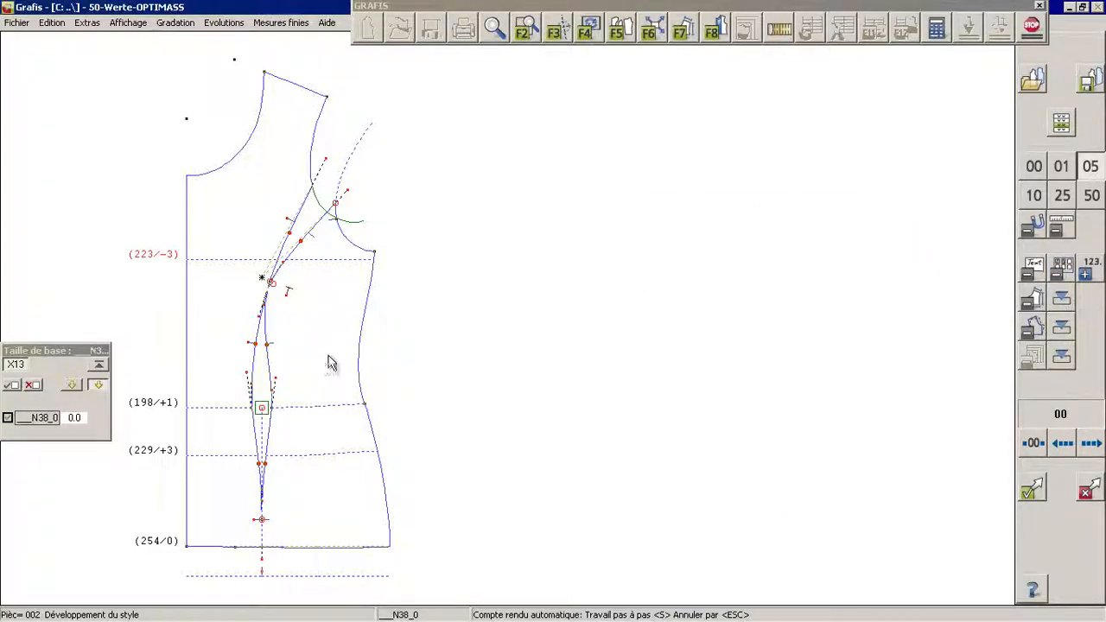
# Step: Adjust the front panel seam by raising its armhole end point to a value of 10.0, and accept the module
pyautogui.moveTo(263, 587); pyautogui.dragTo(291, 566)
pyautogui.moveTo(204, 566); pyautogui.dragTo(262, 557)
pyautogui.click(273, 285)
pyautogui.moveTo(272, 286)
pyautogui.mouseDown()
pyautogui.moveTo(395, 322)
pyautogui.moveTo(223, 285)
pyautogui.moveTo(271, 287)
pyautogui.mouseUp()
pyautogui.moveTo(337, 208)
pyautogui.mouseDown()
pyautogui.moveTo(349, 238)
pyautogui.moveTo(337, 195)
pyautogui.mouseUp()
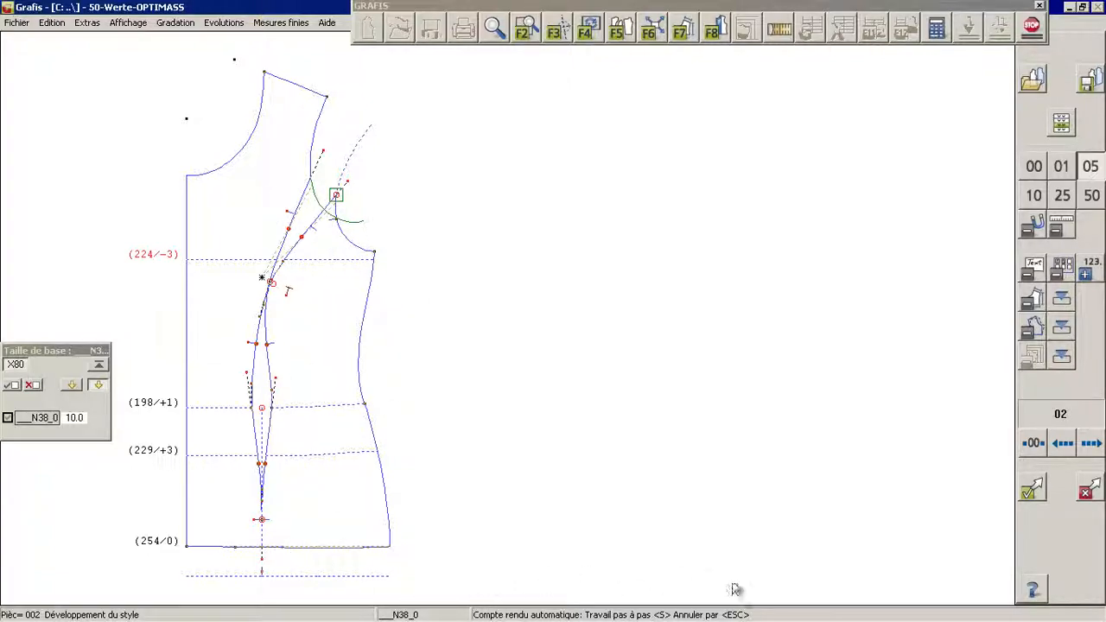
pyautogui.moveTo(261, 407)
pyautogui.mouseDown()
pyautogui.moveTo(279, 408)
pyautogui.moveTo(234, 406)
pyautogui.moveTo(262, 409)
pyautogui.mouseUp()
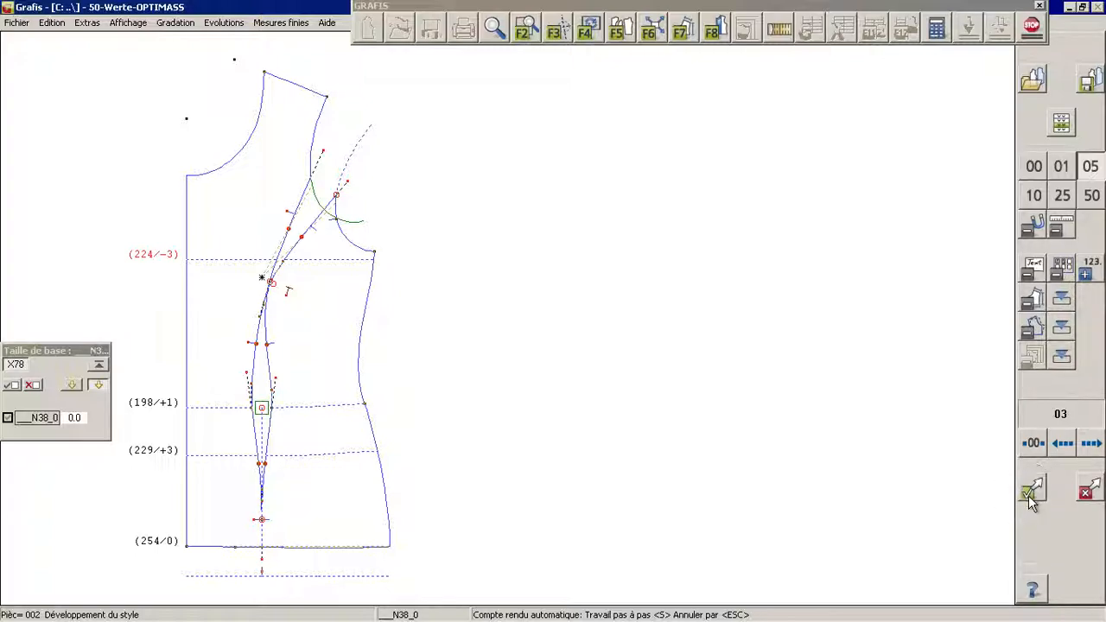
pyautogui.click(1029, 498)
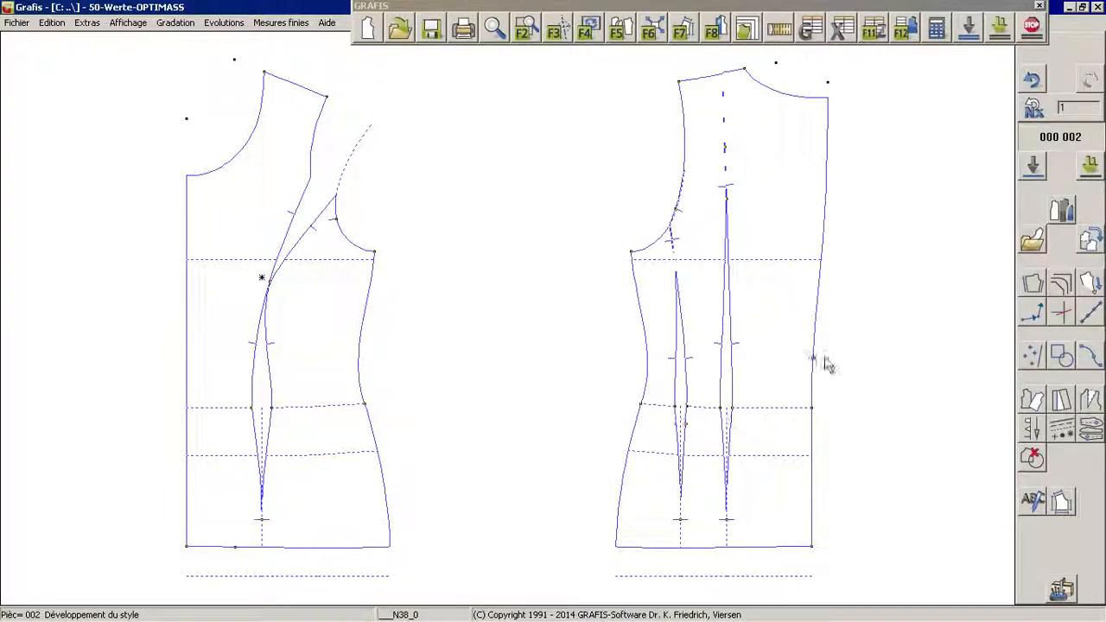
# Step: Set the back module's options to a panel seam starting from the armhole, with a single seam instead of two
pyautogui.click(819, 311)
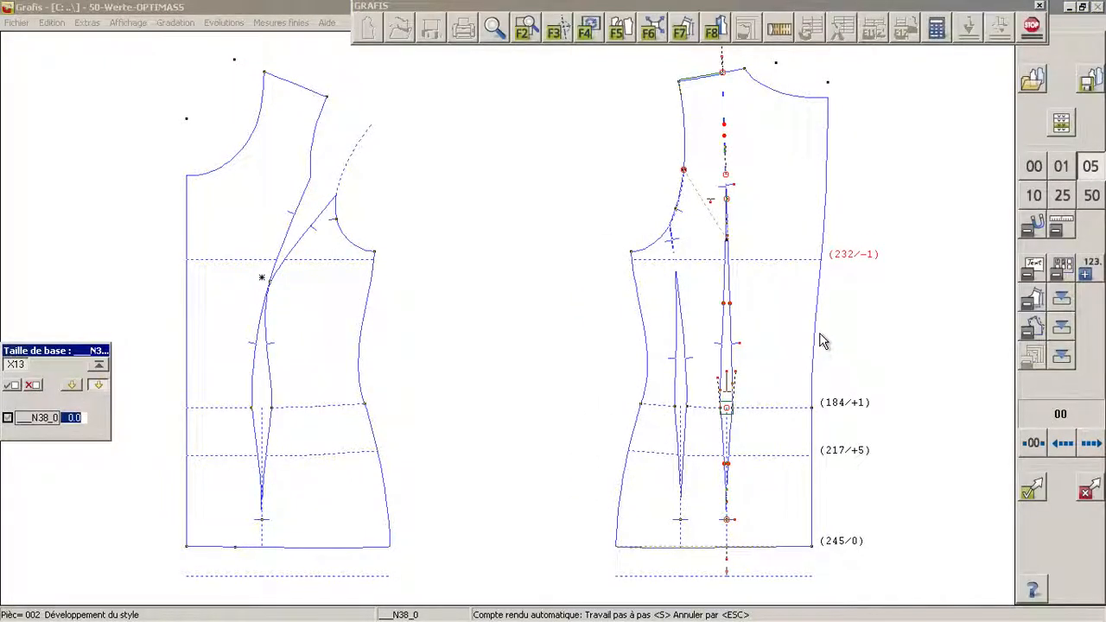
pyautogui.rightClick(452, 210)
pyautogui.click(277, 81)
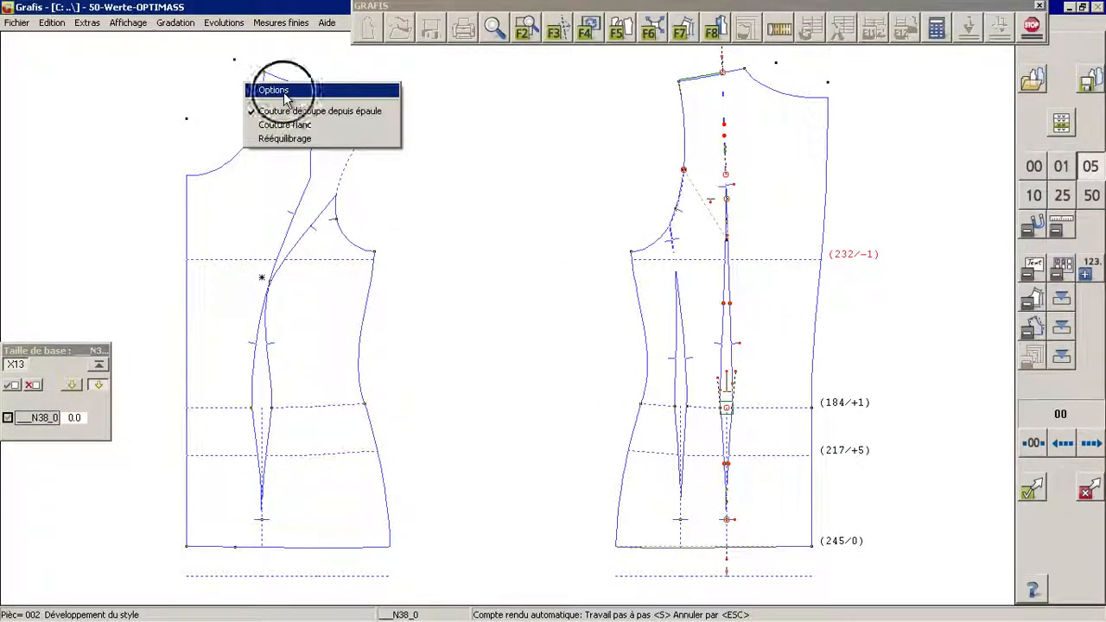
pyautogui.click(95, 129)
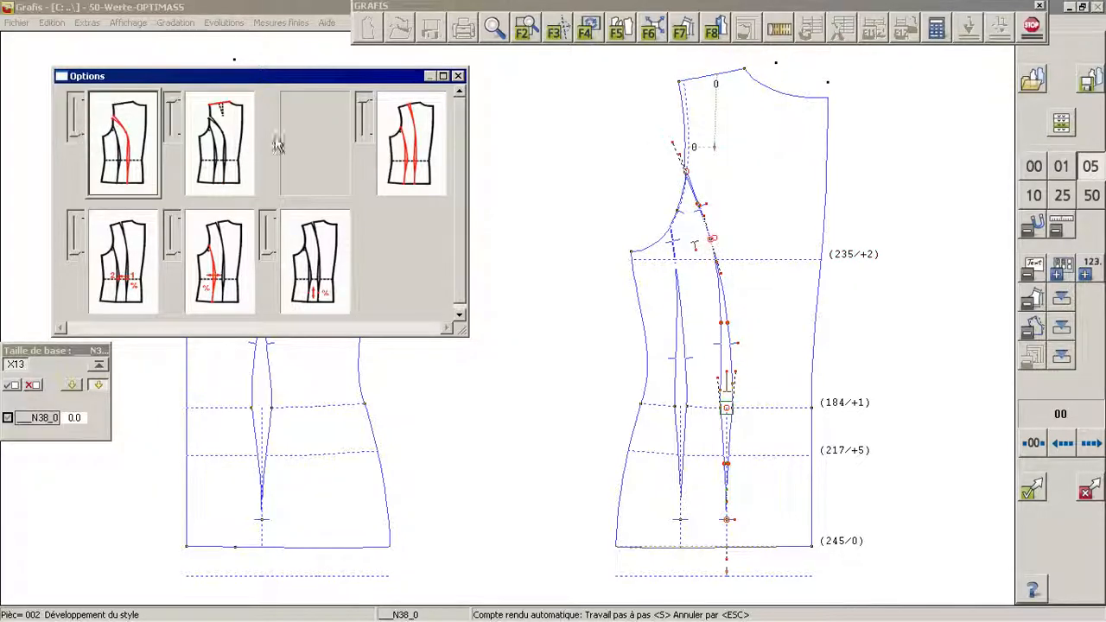
pyautogui.click(367, 129)
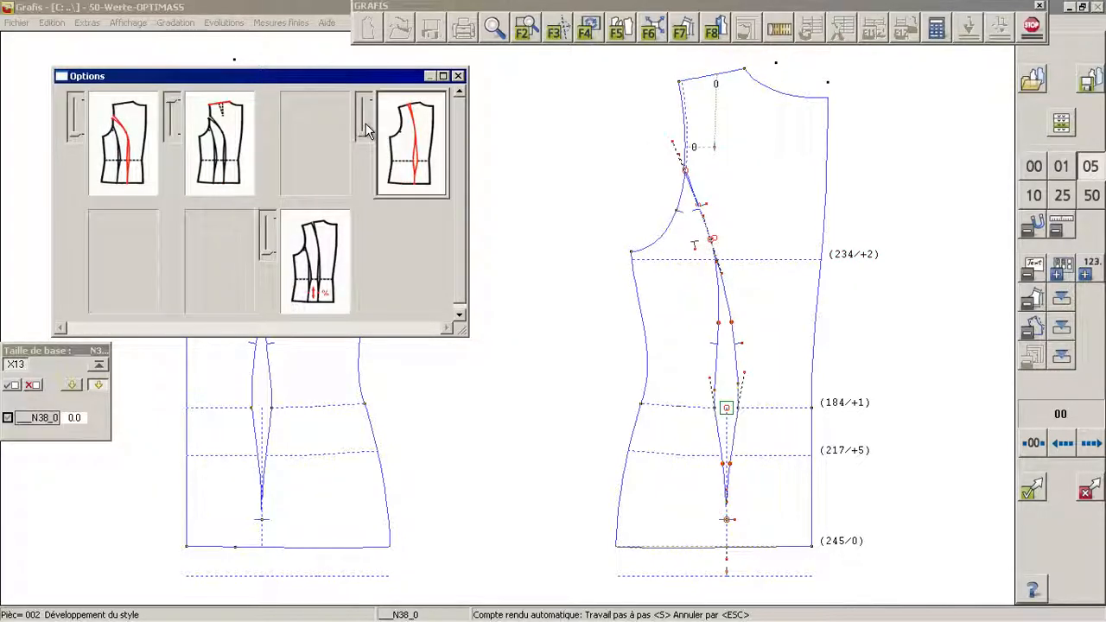
pyautogui.click(459, 77)
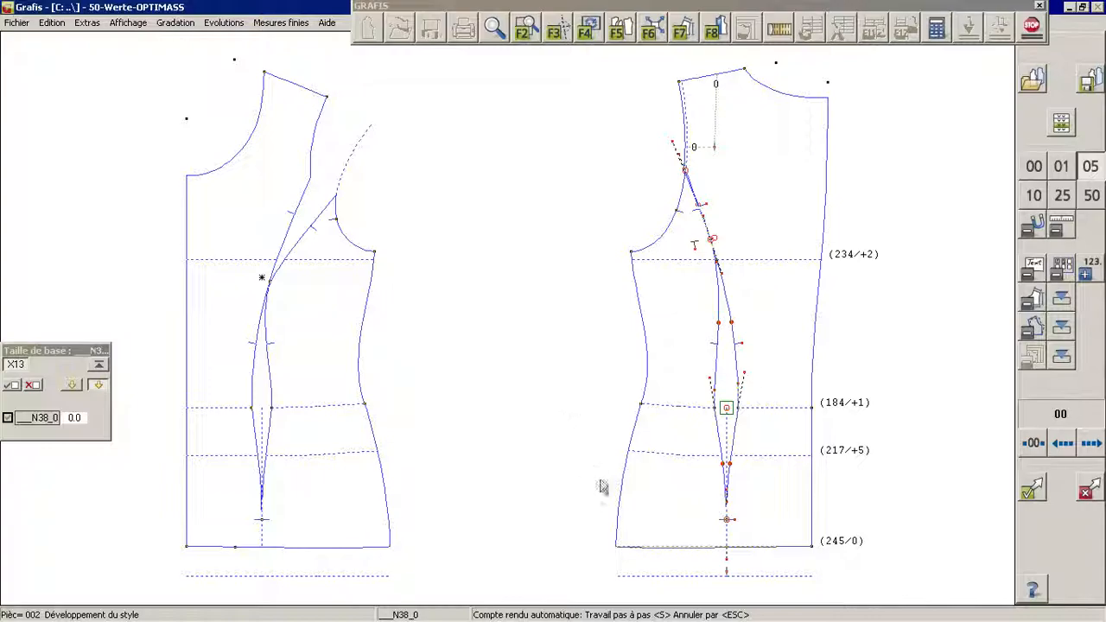
# Step: Accept the back module with its single panel seam from the armhole
pyautogui.click(1035, 491)
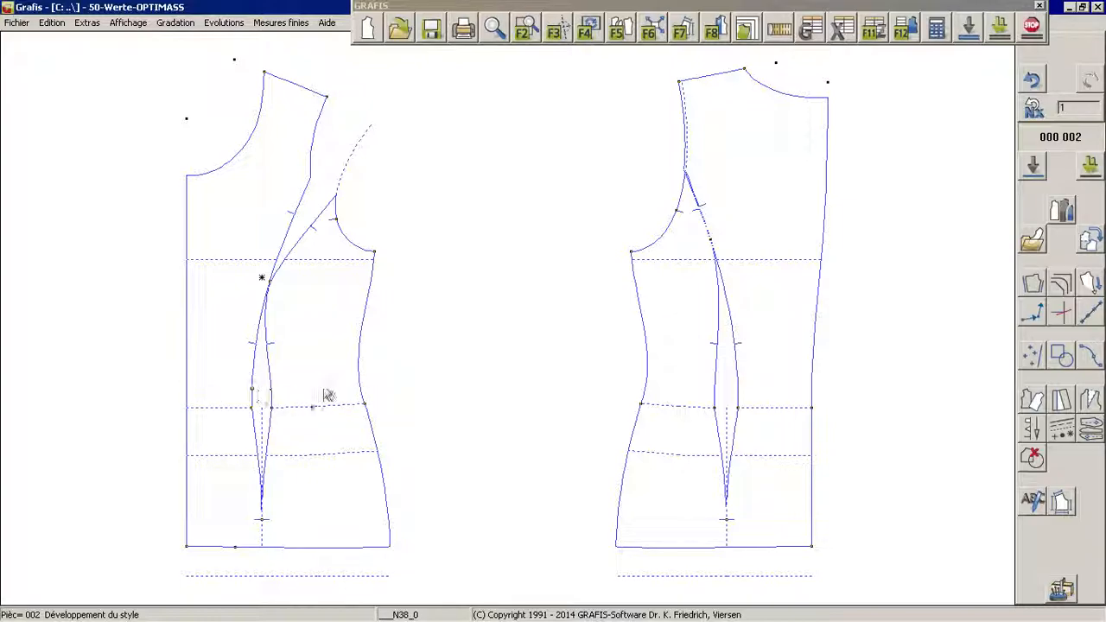
# Step: Add a new X value to part 002 and describe it as "déplacement taille"
pyautogui.click(844, 39)
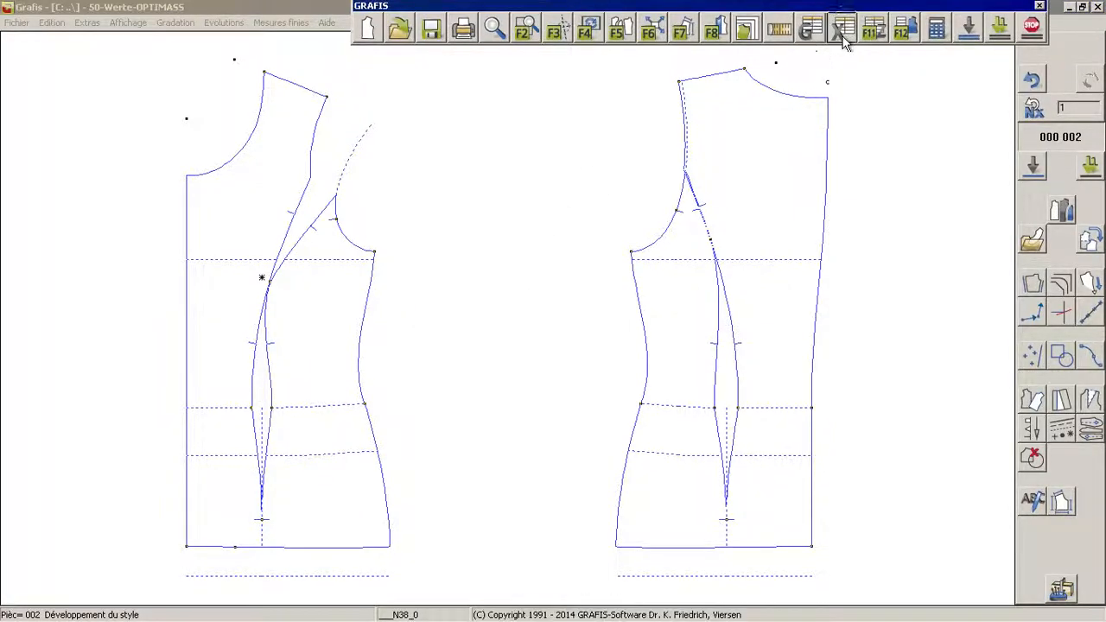
pyautogui.click(831, 155)
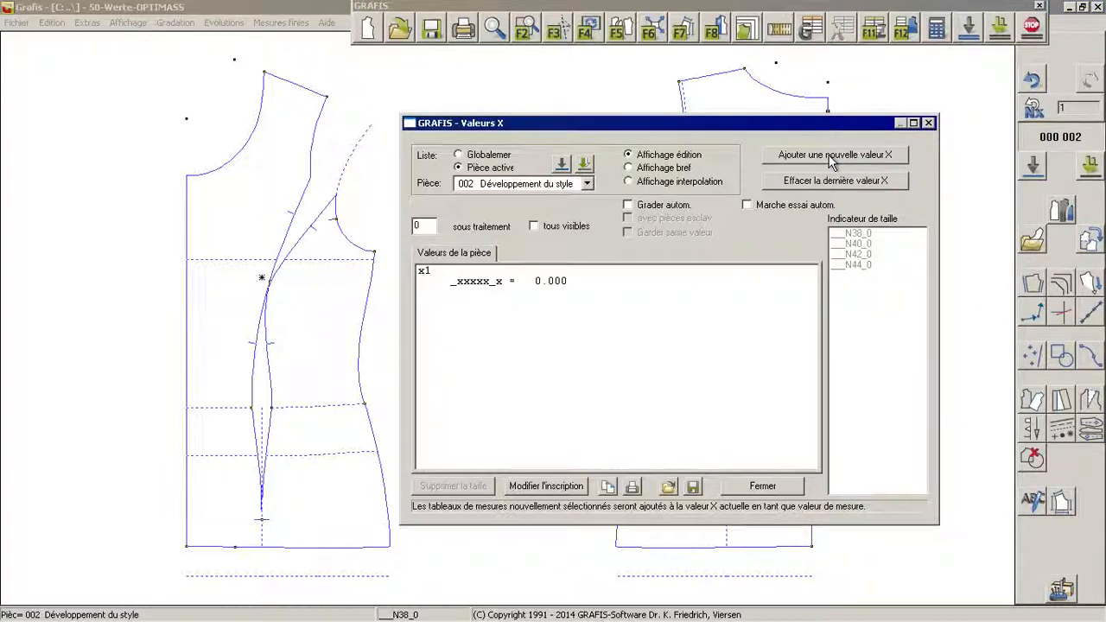
pyautogui.doubleClick(548, 273)
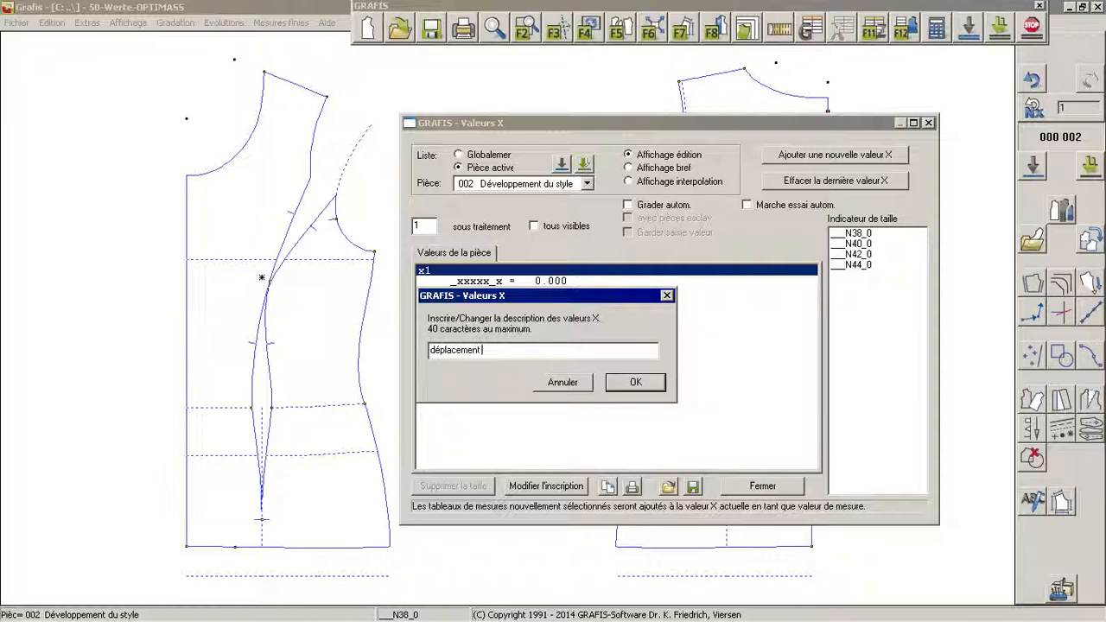
pyautogui.write('déplacement taille')
pyautogui.press('Return')
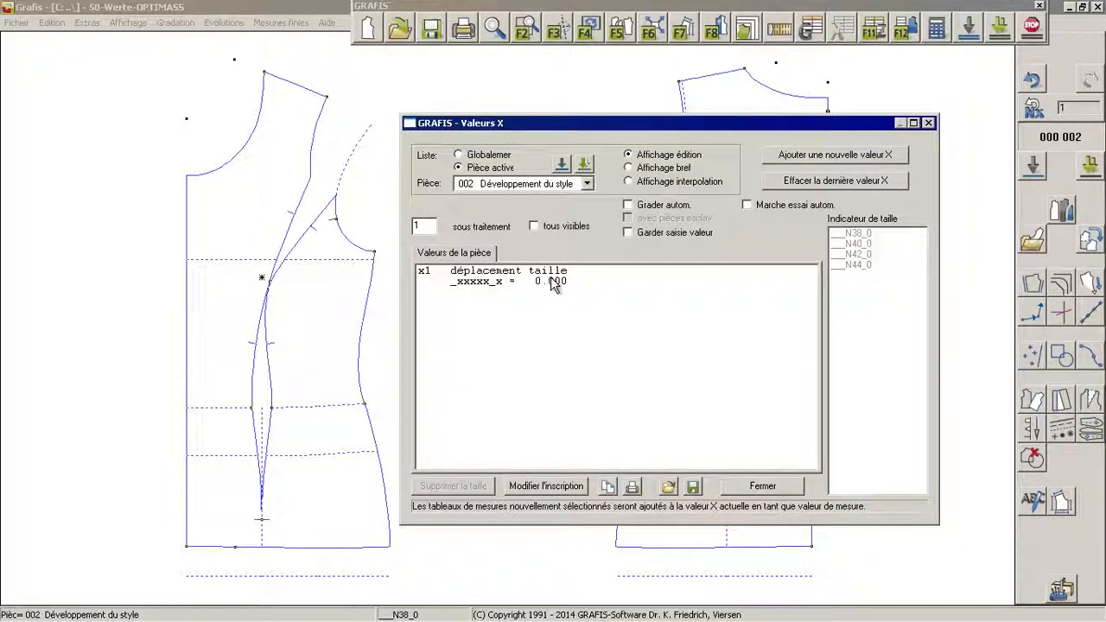
# Step: Set the value of x1 "déplacement taille" to 15 and close the X values list
pyautogui.doubleClick(551, 279)
pyautogui.write('15')
pyautogui.press('Return')
pyautogui.click(928, 124)
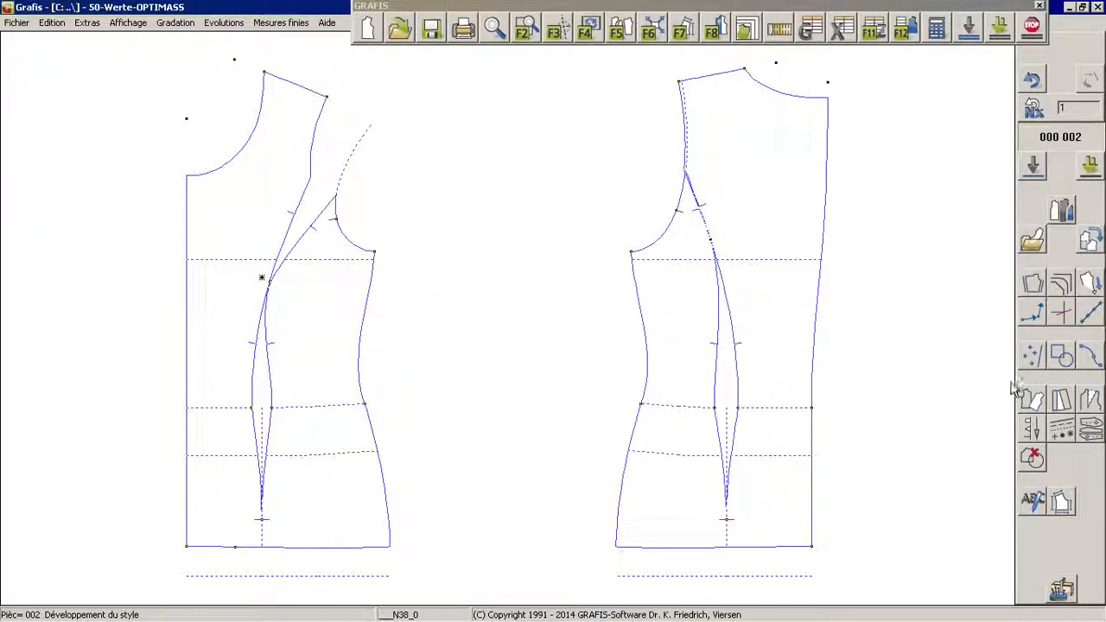
# Step: Construct a point on the centre front line at distance x1 above its intersection with the waistline
pyautogui.click(1030, 364)
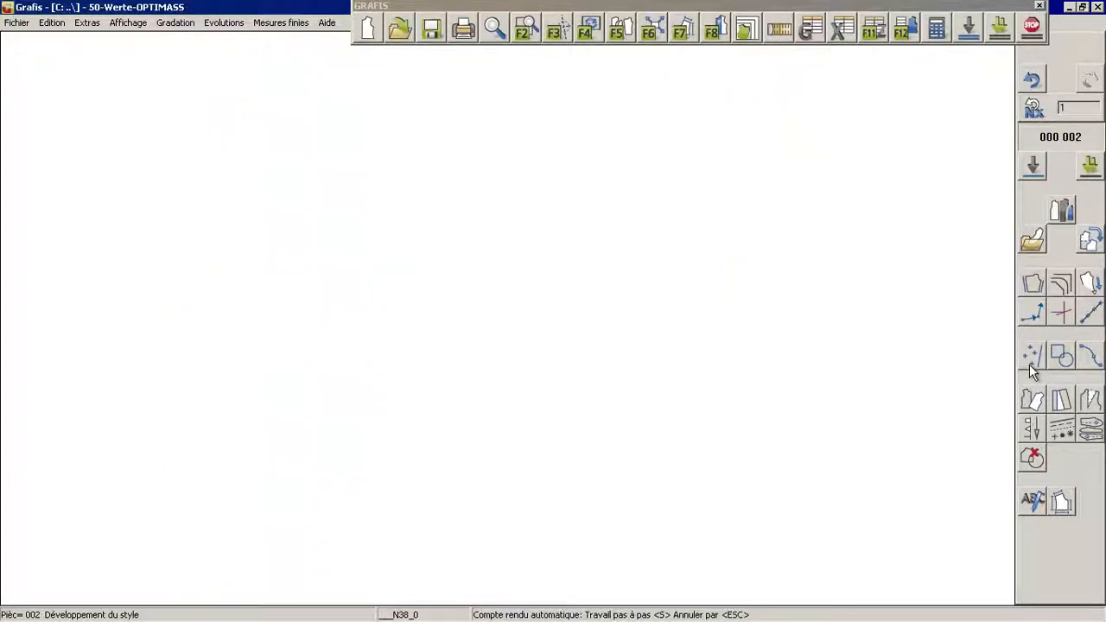
pyautogui.click(1035, 153)
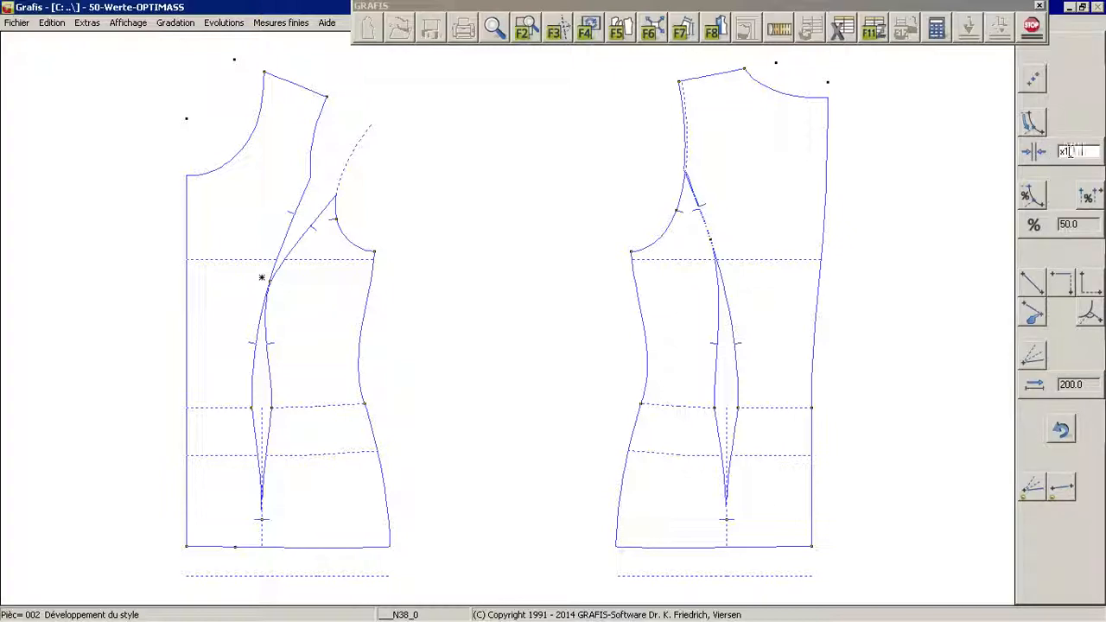
pyautogui.click(1037, 135)
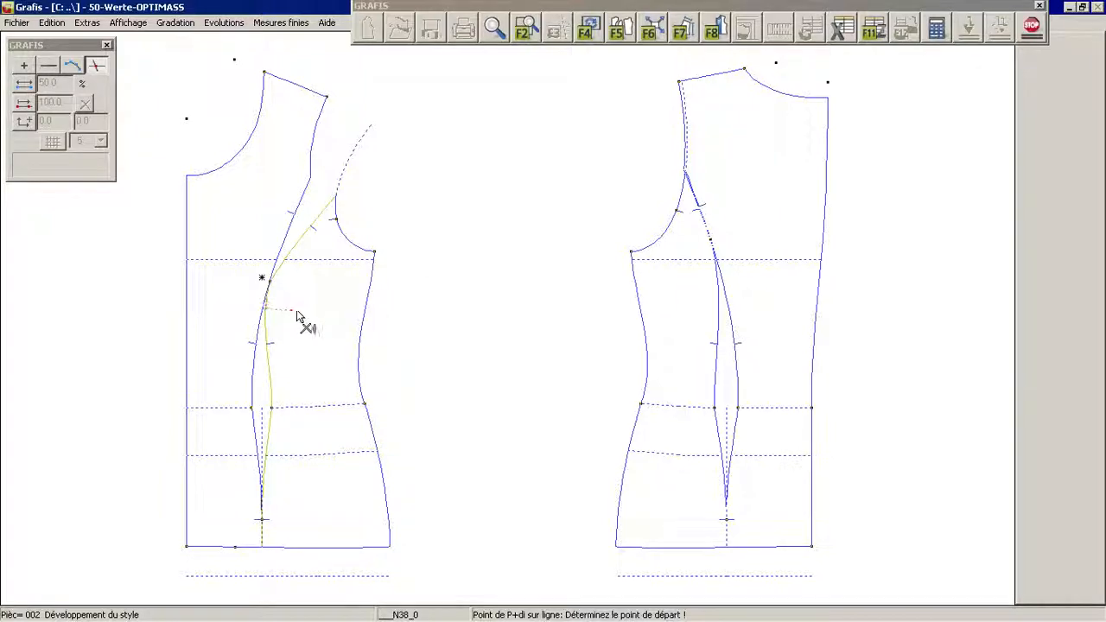
pyautogui.click(99, 65)
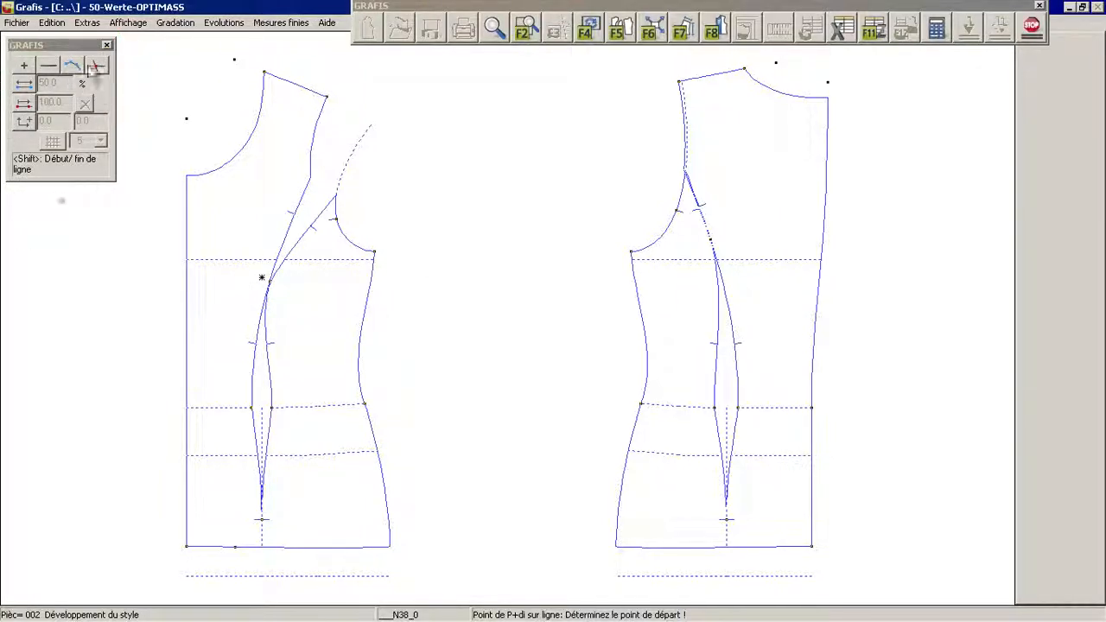
pyautogui.click(100, 70)
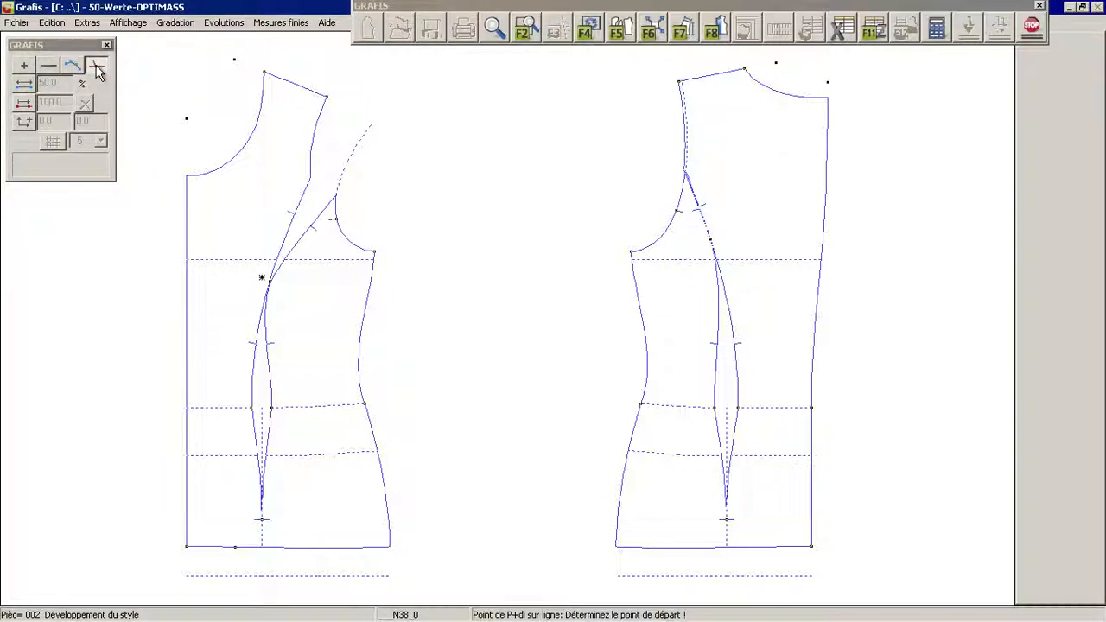
pyautogui.click(186, 424)
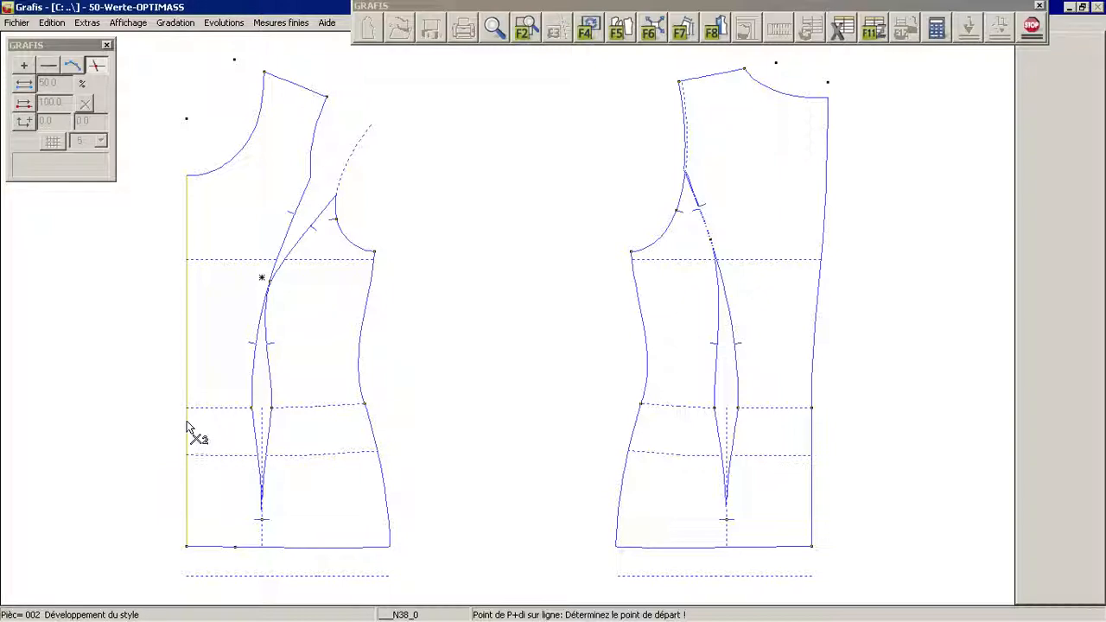
pyautogui.click(203, 370)
pyautogui.click(254, 401)
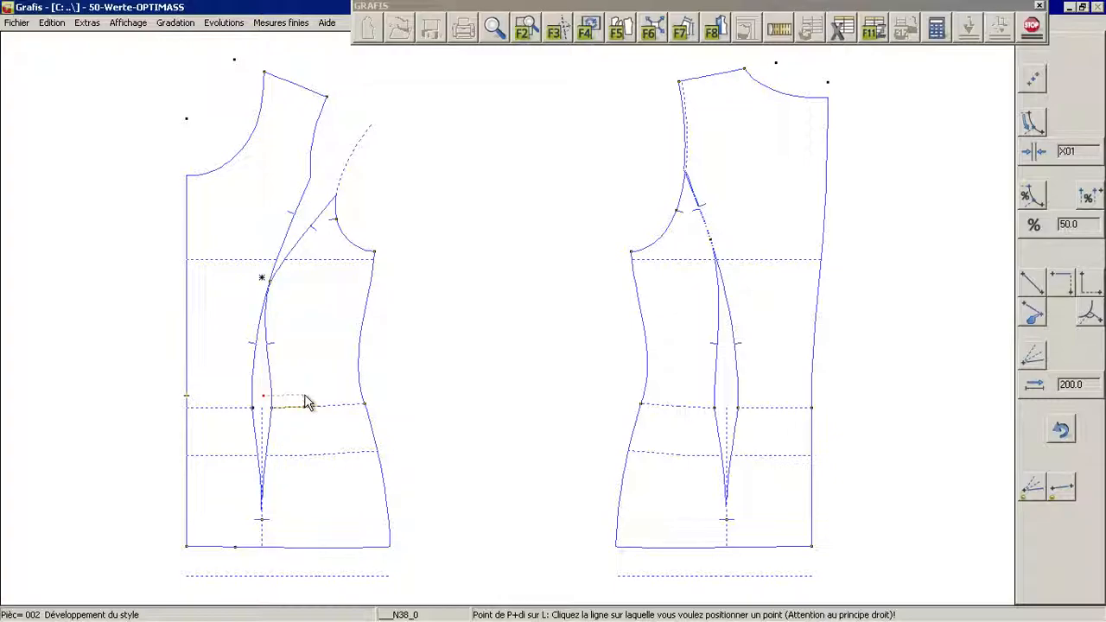
pyautogui.click(247, 401)
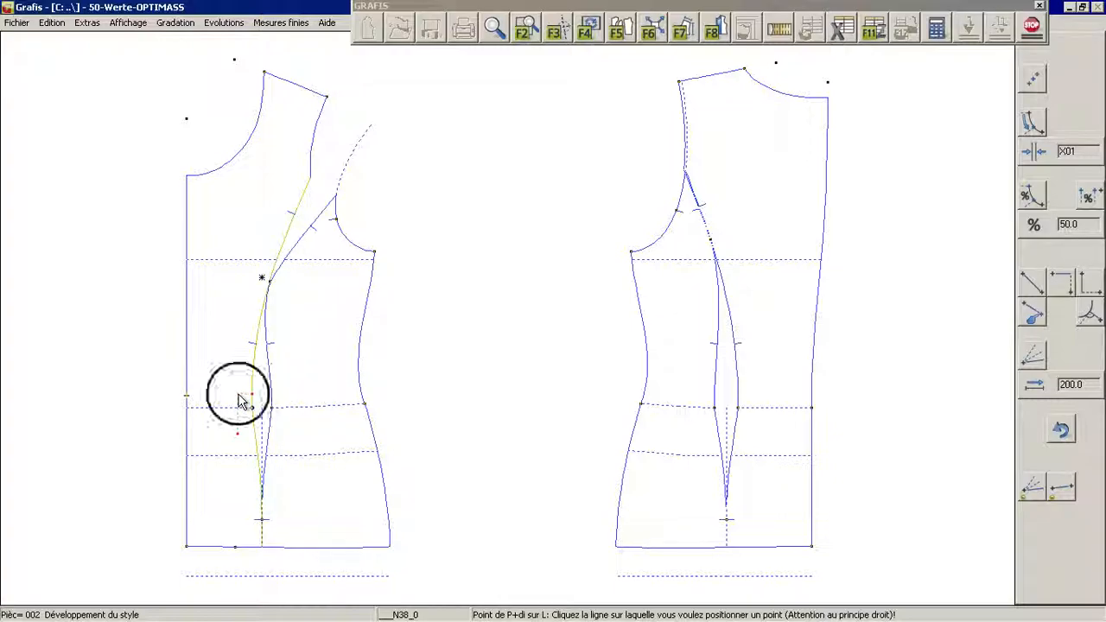
pyautogui.rightClick(556, 388)
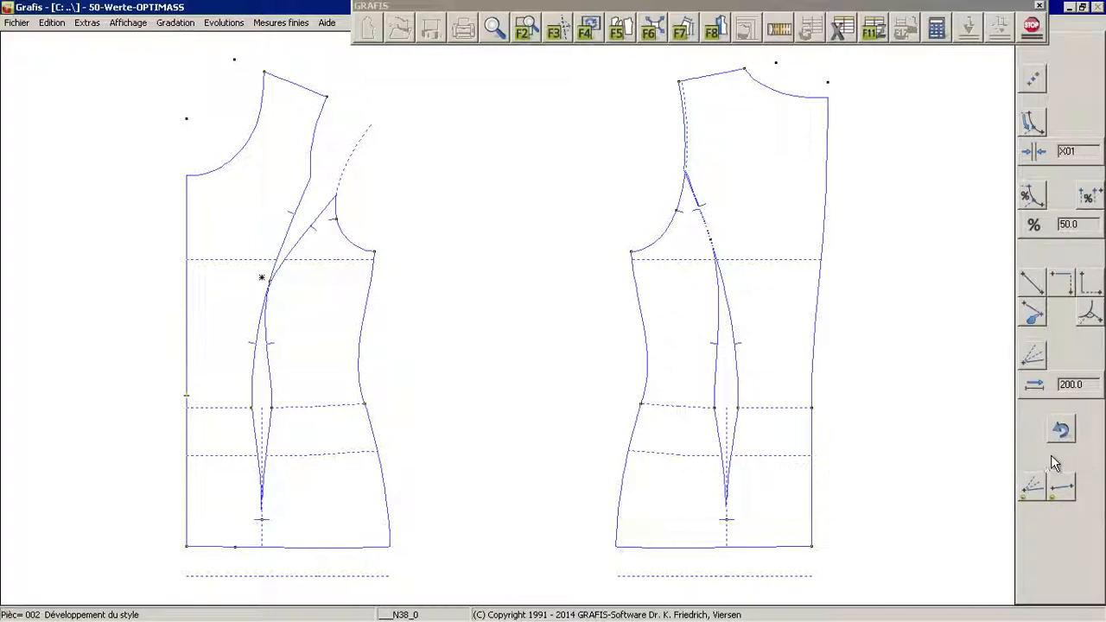
# Step: Place points at distance X01 above the waistline on both front panel seam lines and on the front side seam
pyautogui.click(1032, 122)
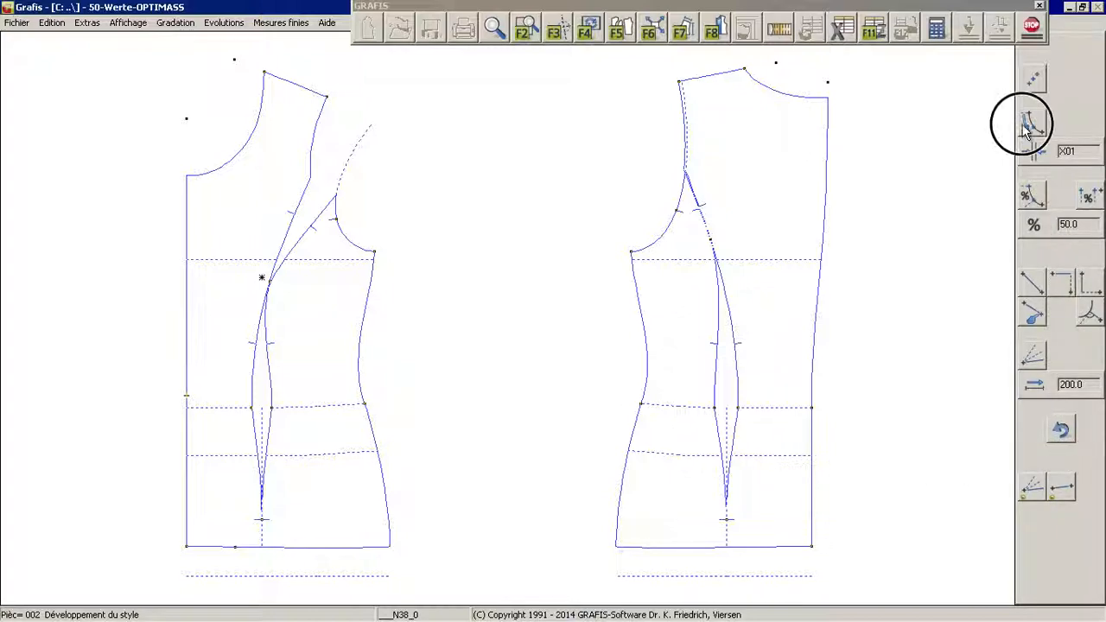
pyautogui.rightClick(265, 403)
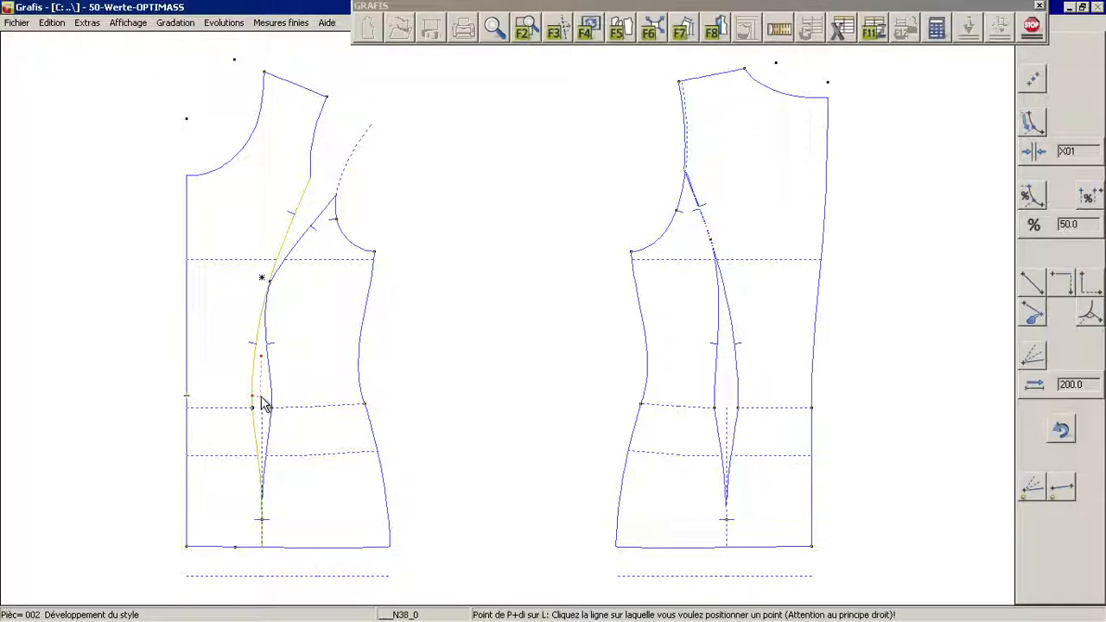
pyautogui.click(262, 398)
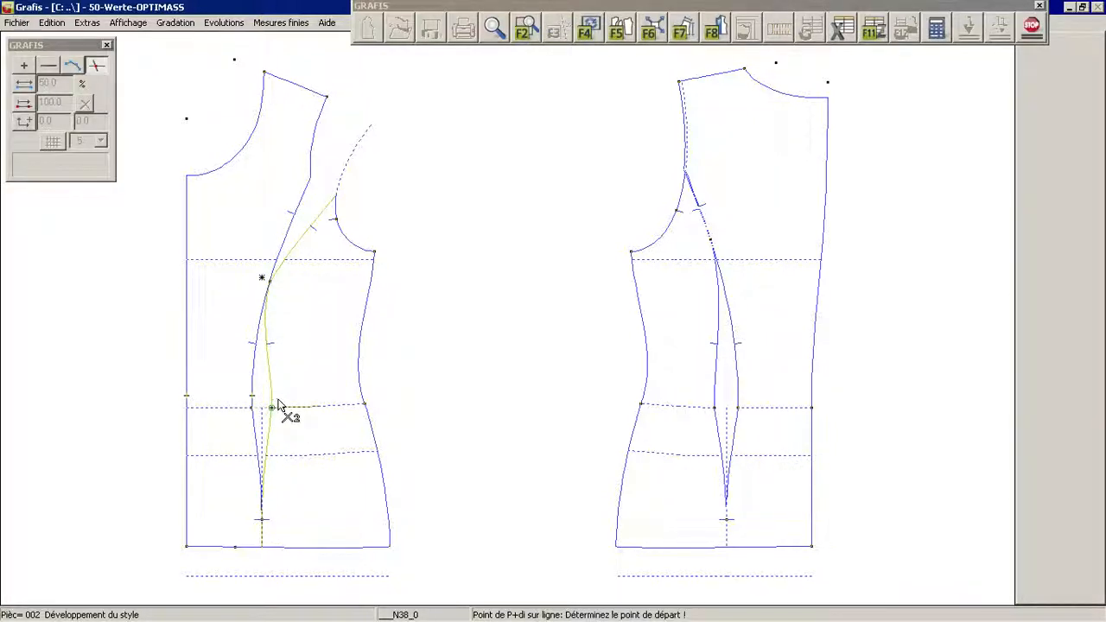
pyautogui.rightClick(279, 409)
pyautogui.click(279, 402)
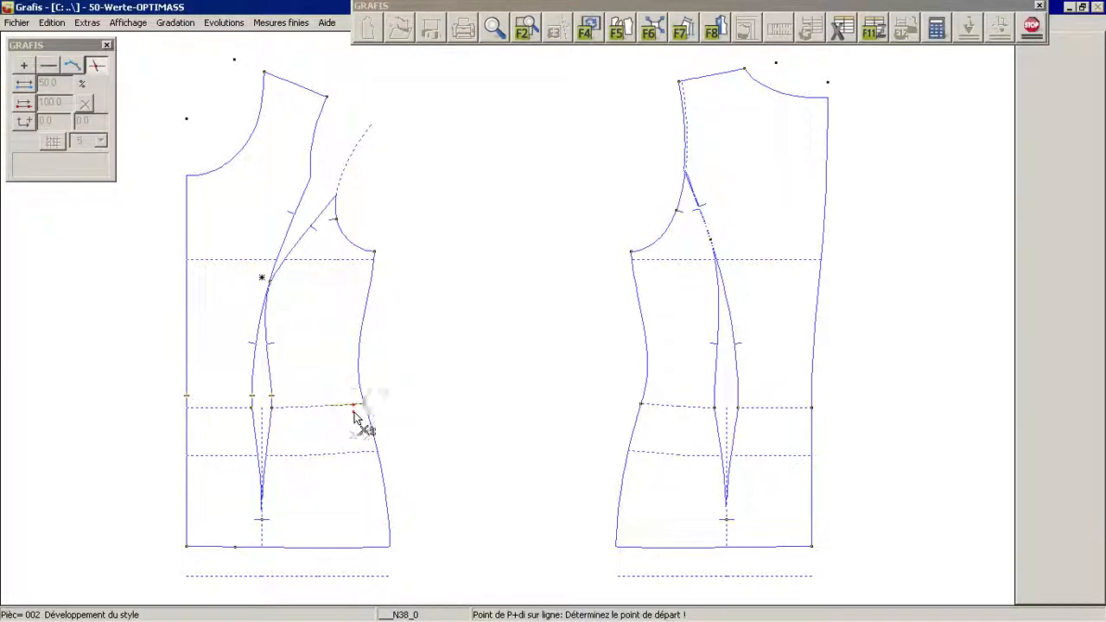
pyautogui.rightClick(376, 393)
pyautogui.click(372, 380)
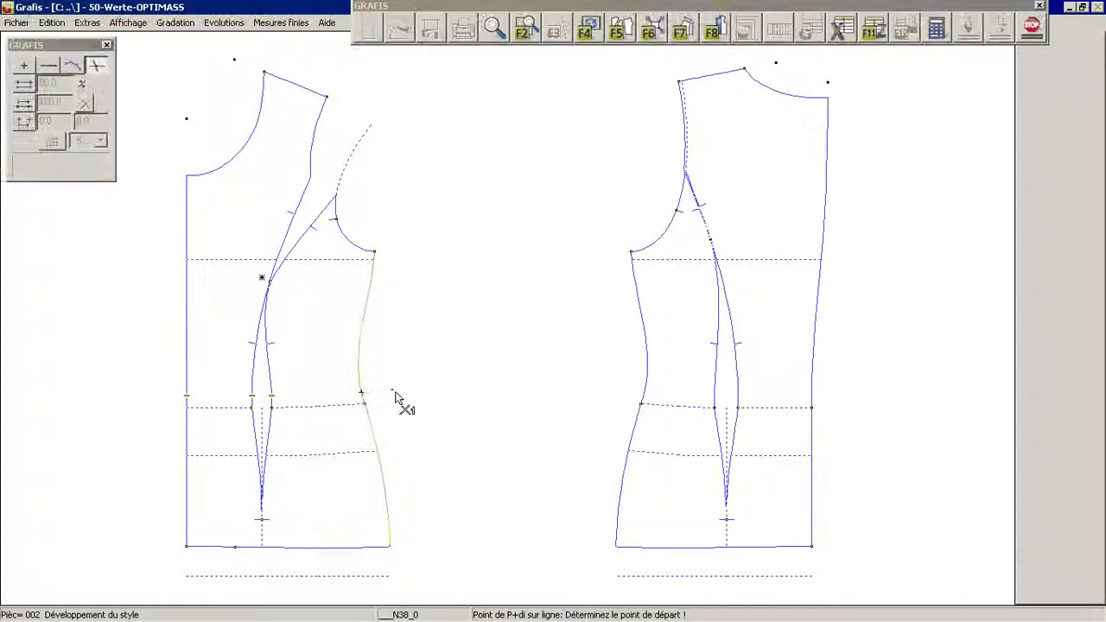
# Step: Place points at distance X01 above the waistline on the back side seam and on the side panel's back seam line
pyautogui.rightClick(652, 408)
pyautogui.click(655, 388)
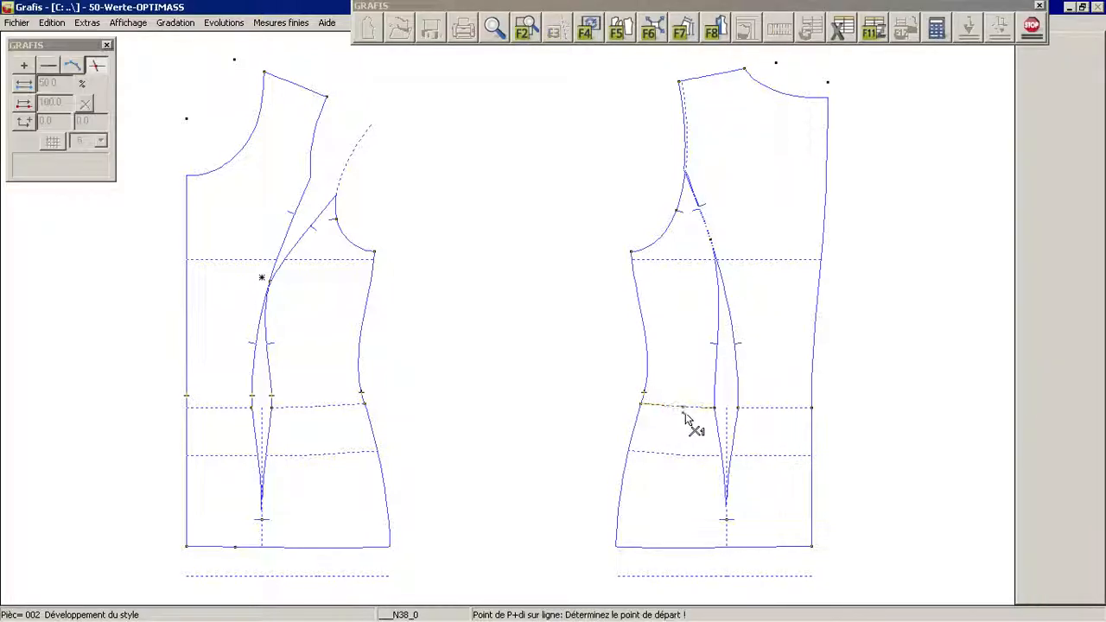
pyautogui.rightClick(722, 407)
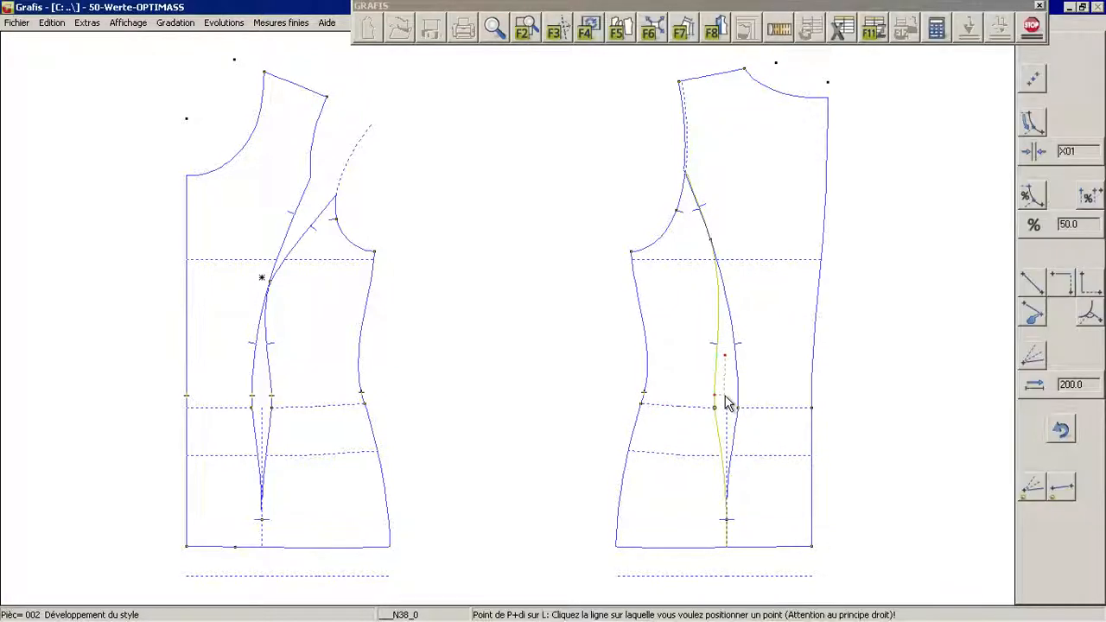
pyautogui.click(726, 403)
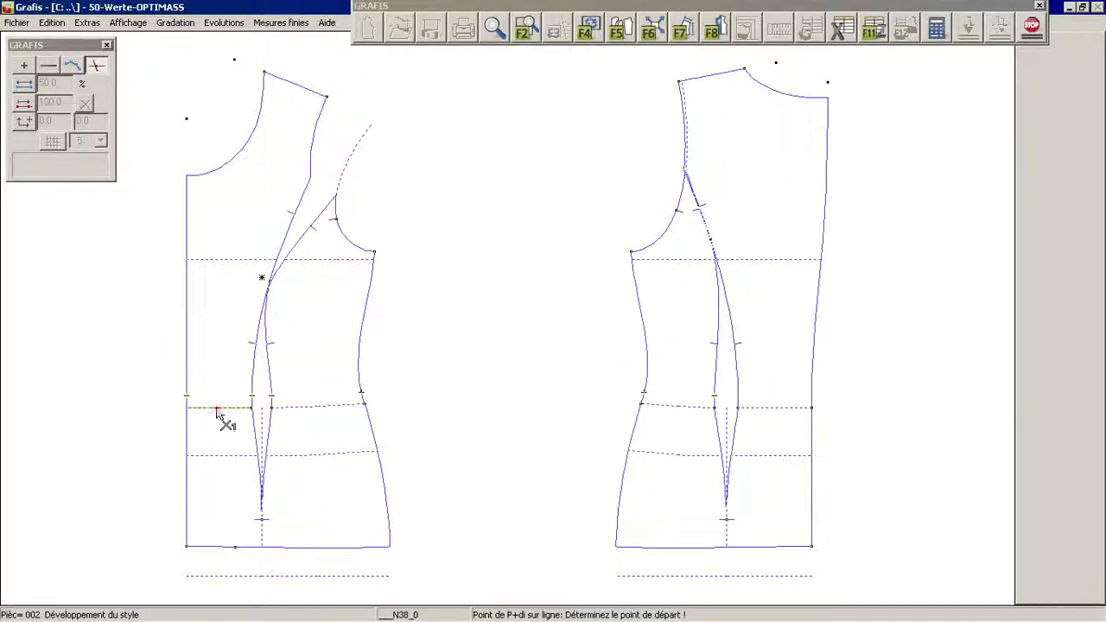
# Step: Without intersection snapping, place points at distance X01 above the waistline on the centre back panel's seam line and on the centre back line
pyautogui.click(90, 65)
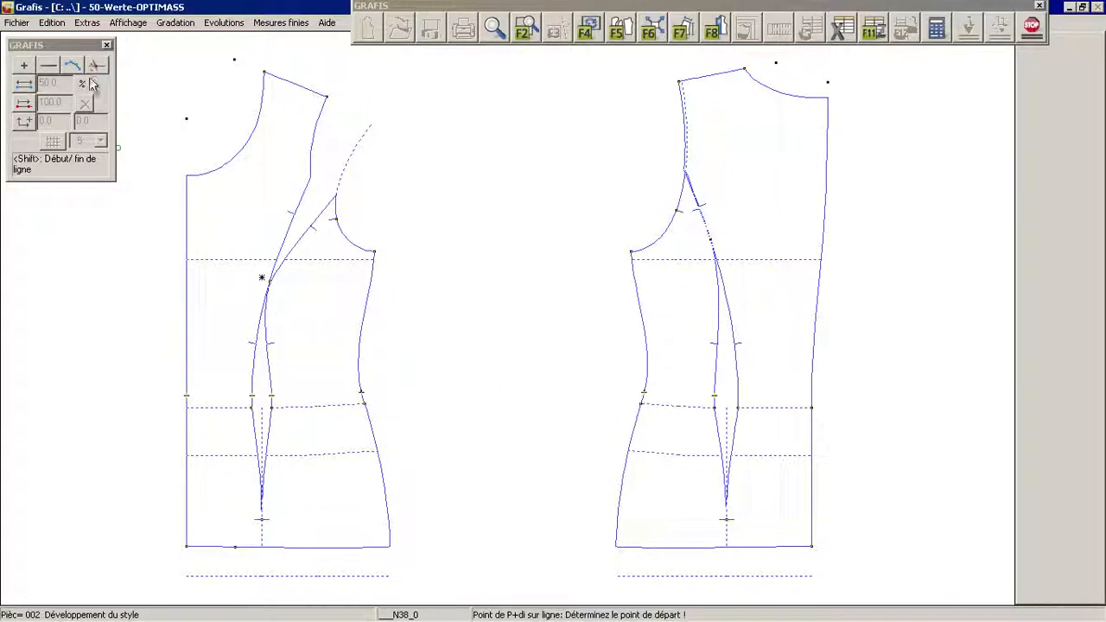
pyautogui.click(96, 64)
pyautogui.click(25, 70)
pyautogui.click(740, 409)
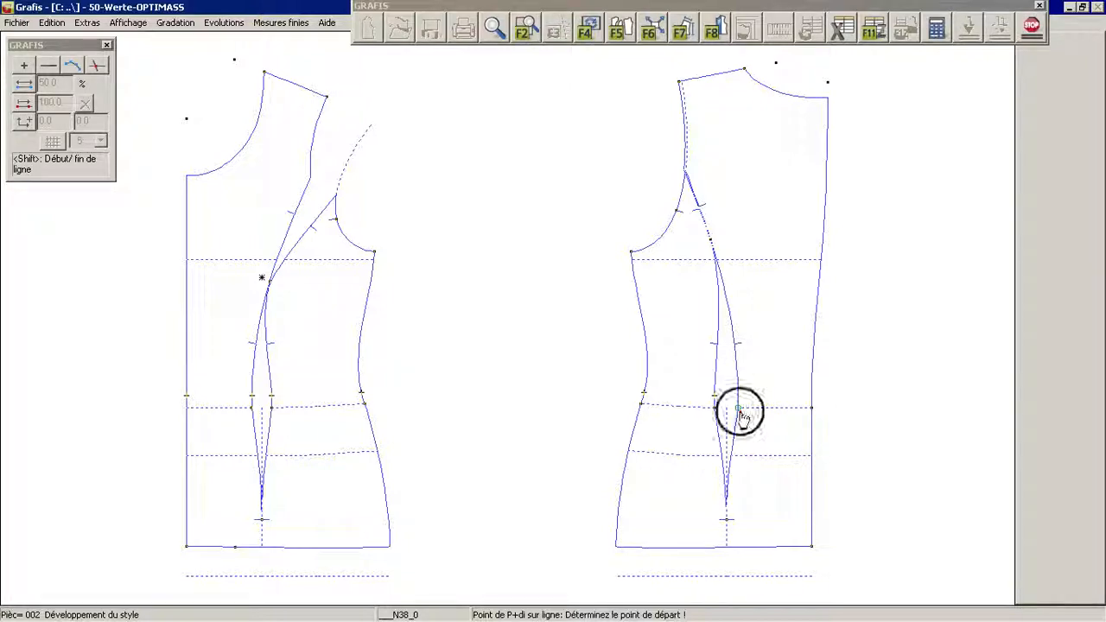
pyautogui.click(748, 395)
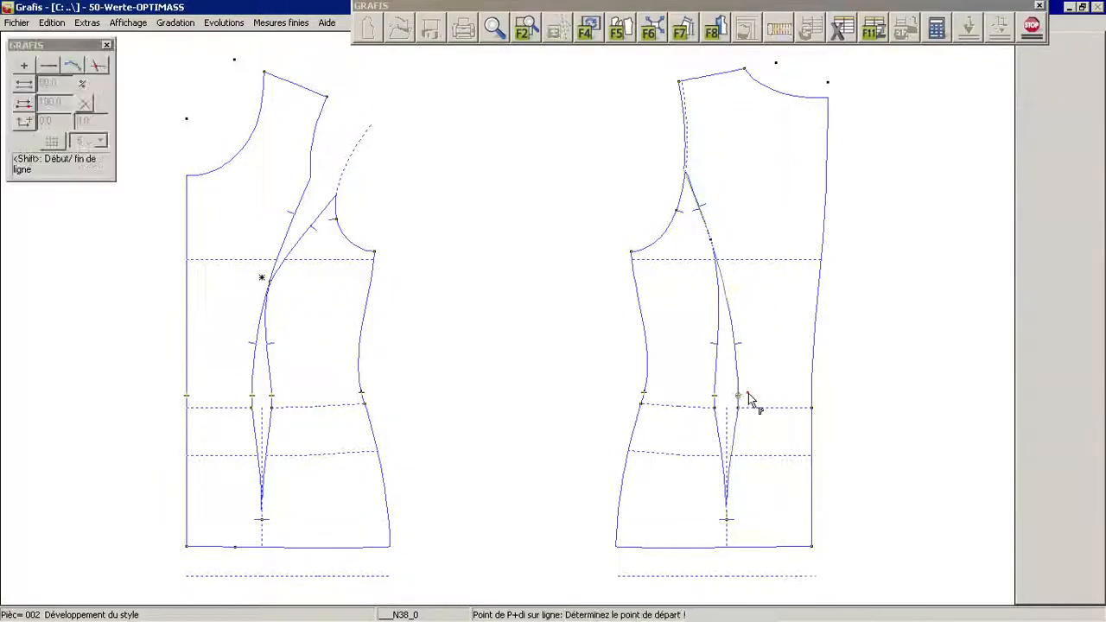
pyautogui.click(813, 408)
pyautogui.click(826, 467)
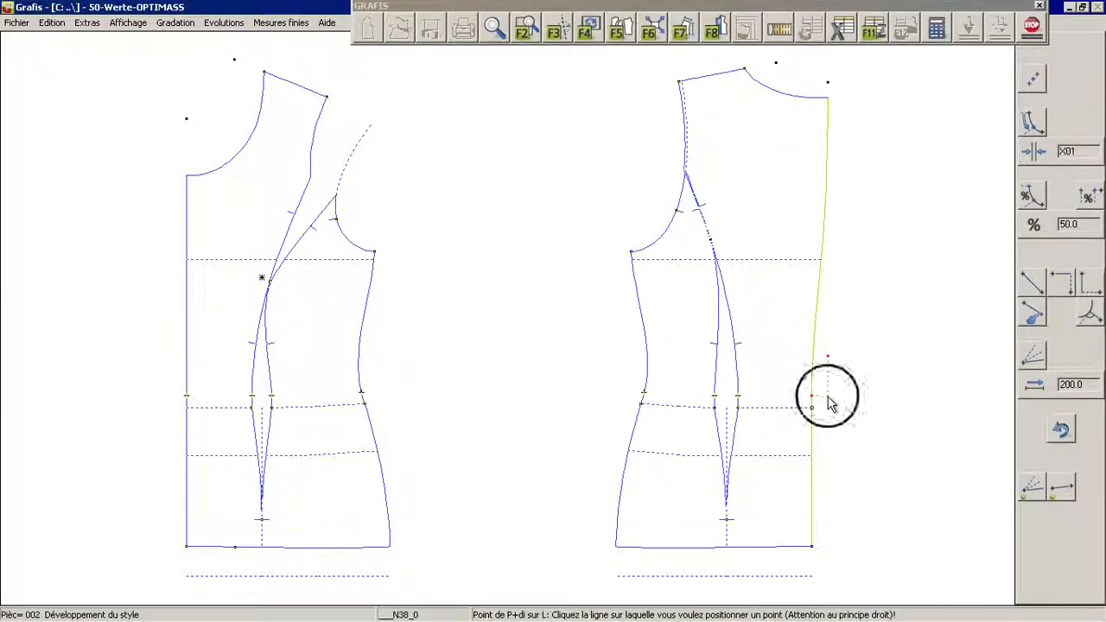
pyautogui.rightClick(893, 442)
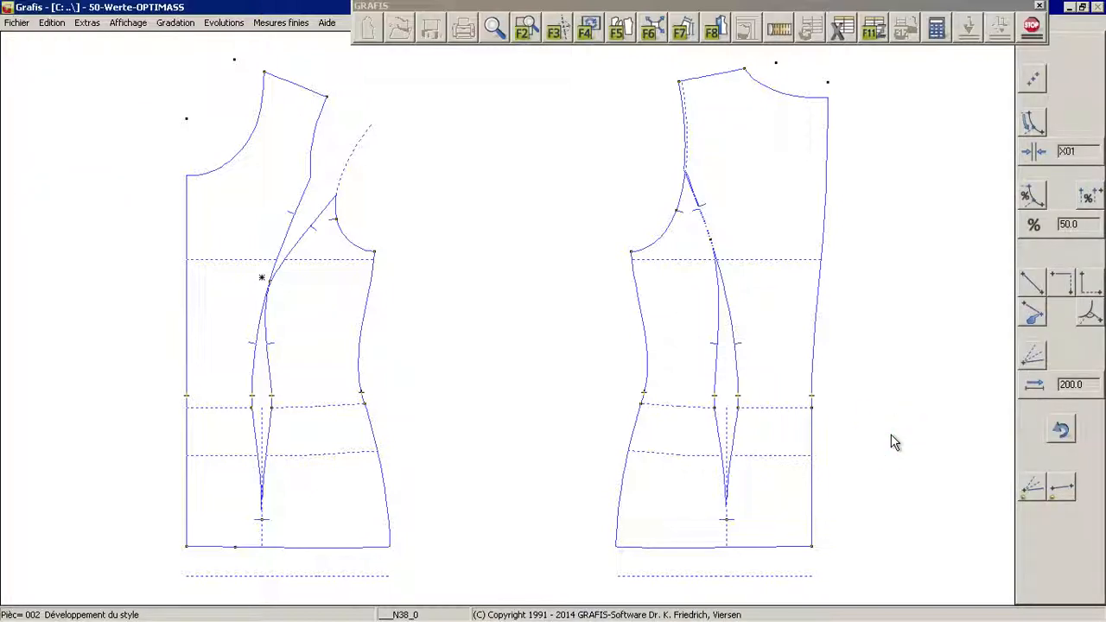
pyautogui.rightClick(894, 441)
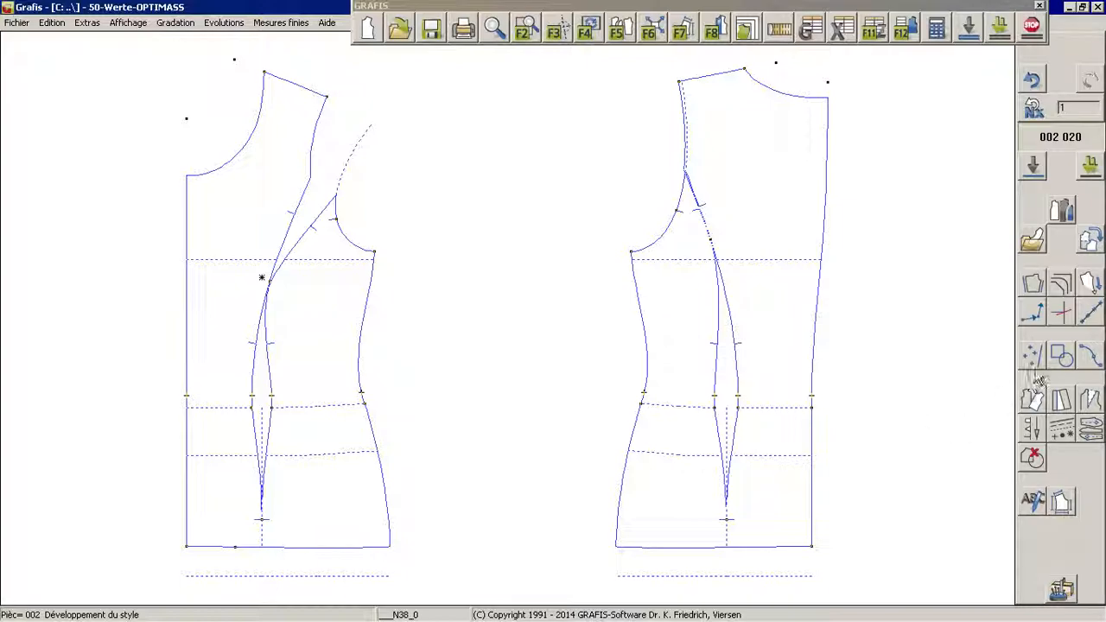
# Step: Construct a curve from the raised waist point on the centre front to the one on the front centre panel's seam line
pyautogui.click(1088, 358)
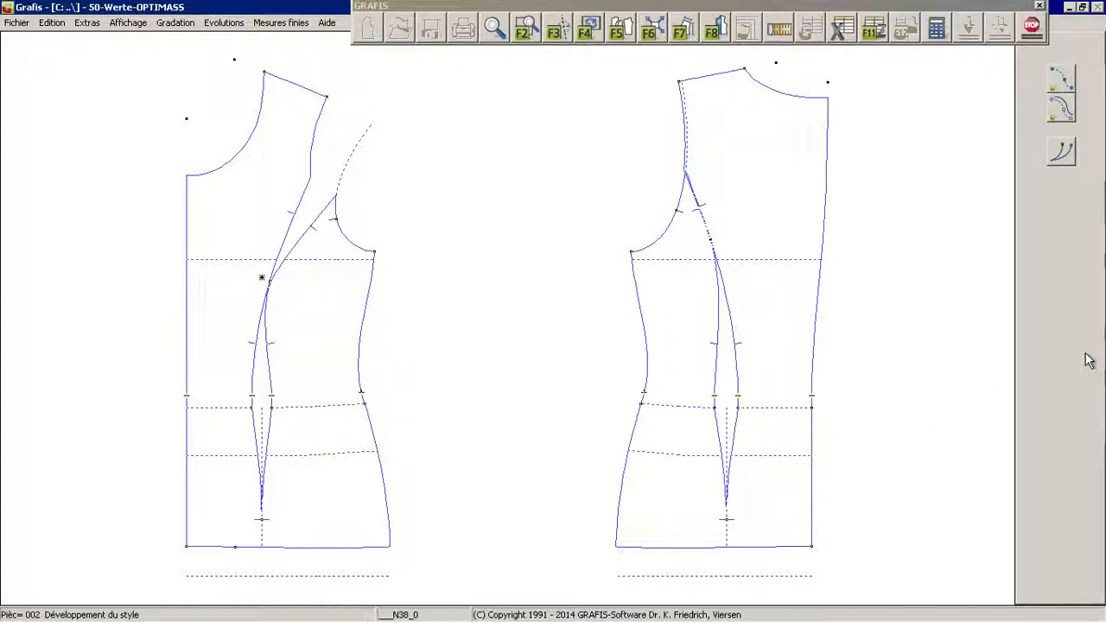
pyautogui.click(1060, 81)
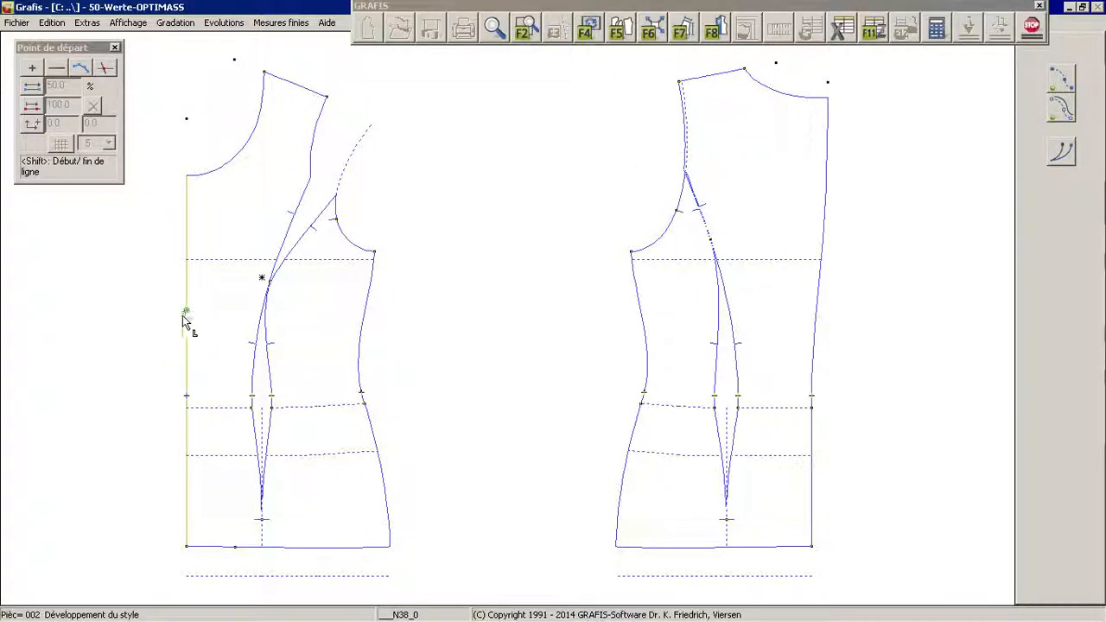
pyautogui.click(178, 402)
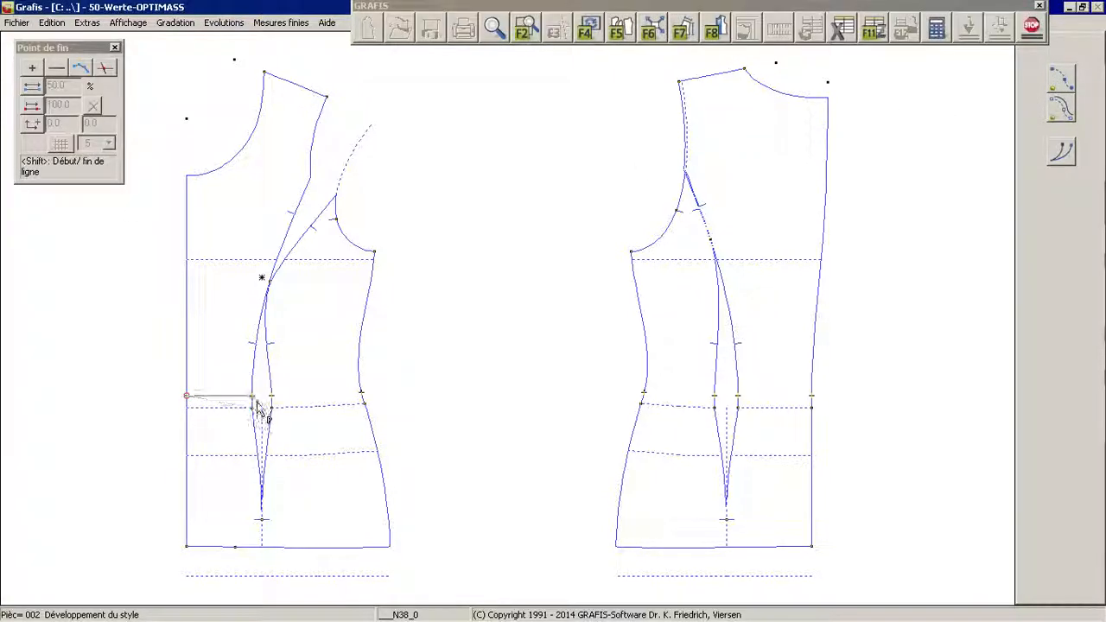
pyautogui.click(257, 403)
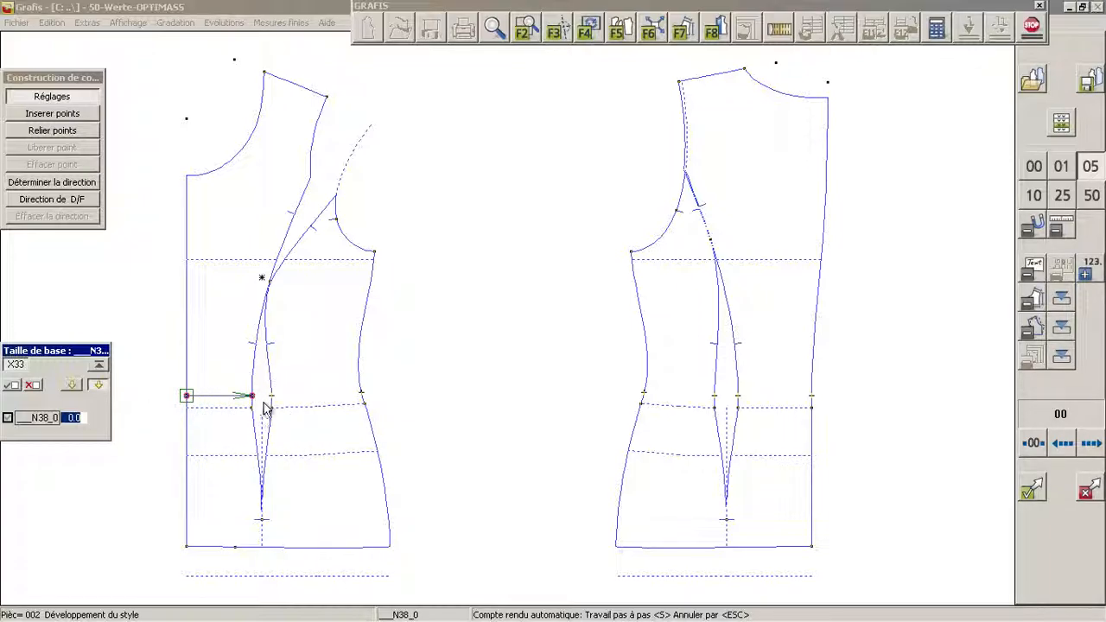
# Step: Set the waist curve's end directions at 90° to the centre front line and -90° to the front centre panel's seam line
pyautogui.click(40, 183)
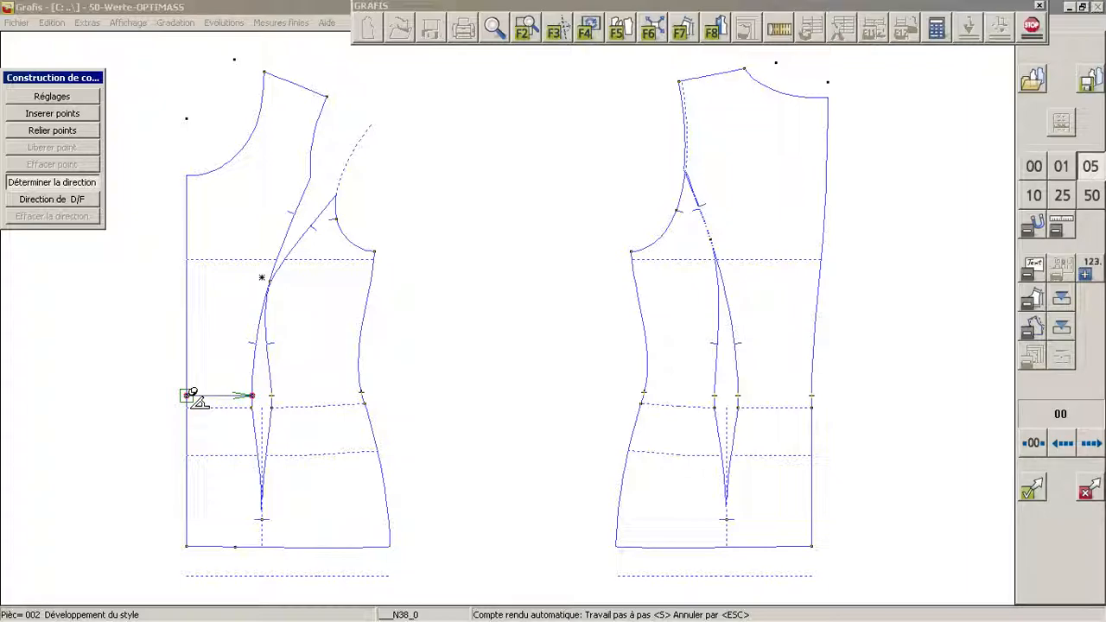
pyautogui.click(187, 395)
pyautogui.moveTo(162, 481); pyautogui.dragTo(101, 417)
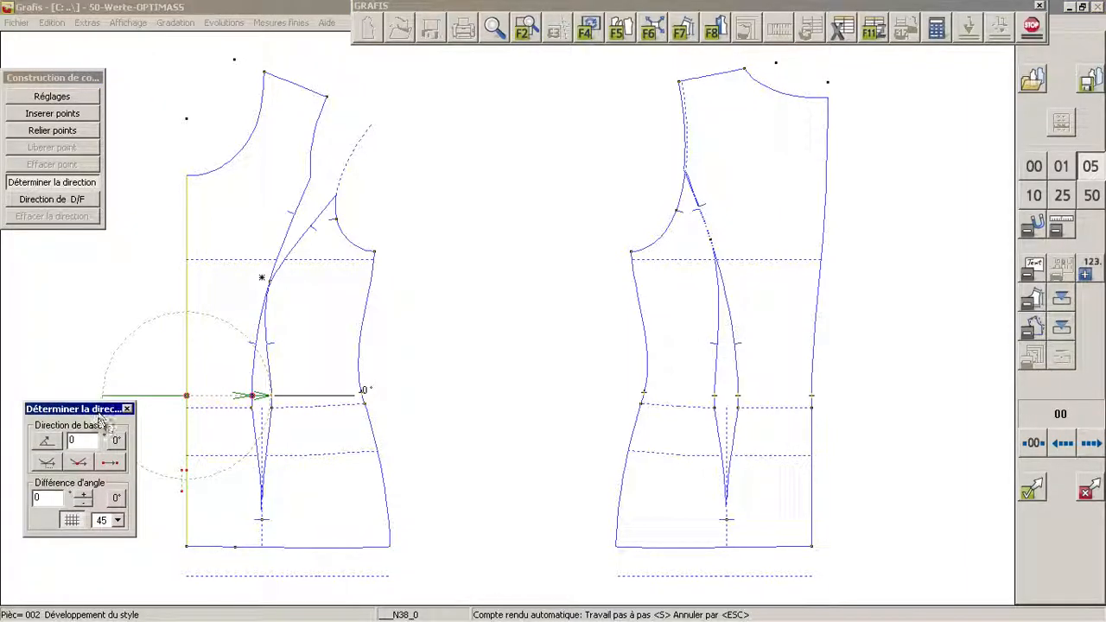
pyautogui.click(78, 463)
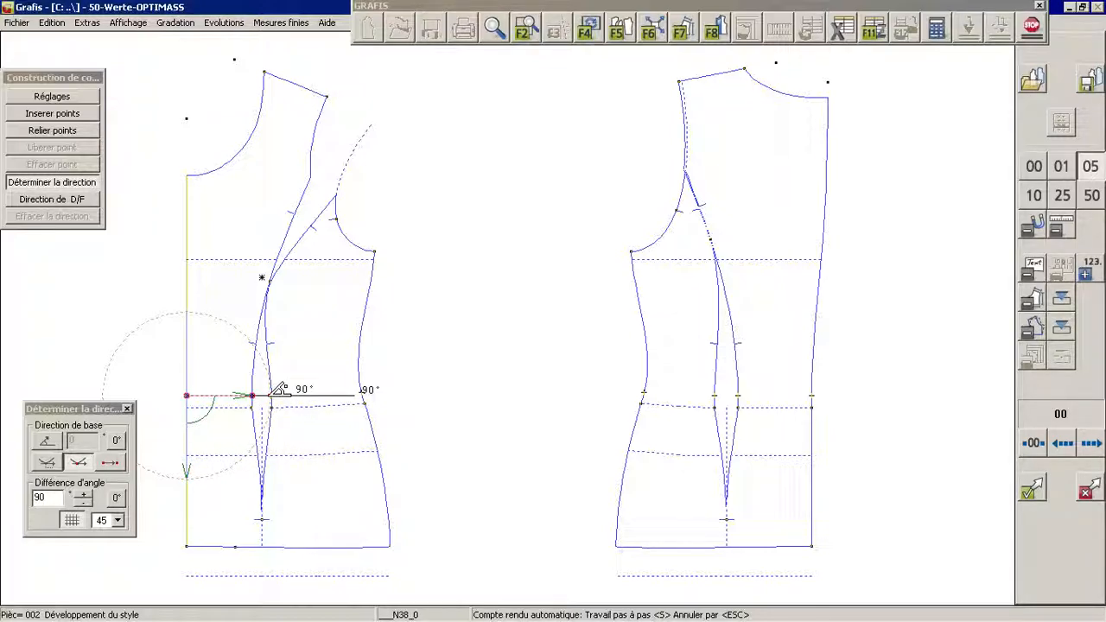
pyautogui.click(355, 395)
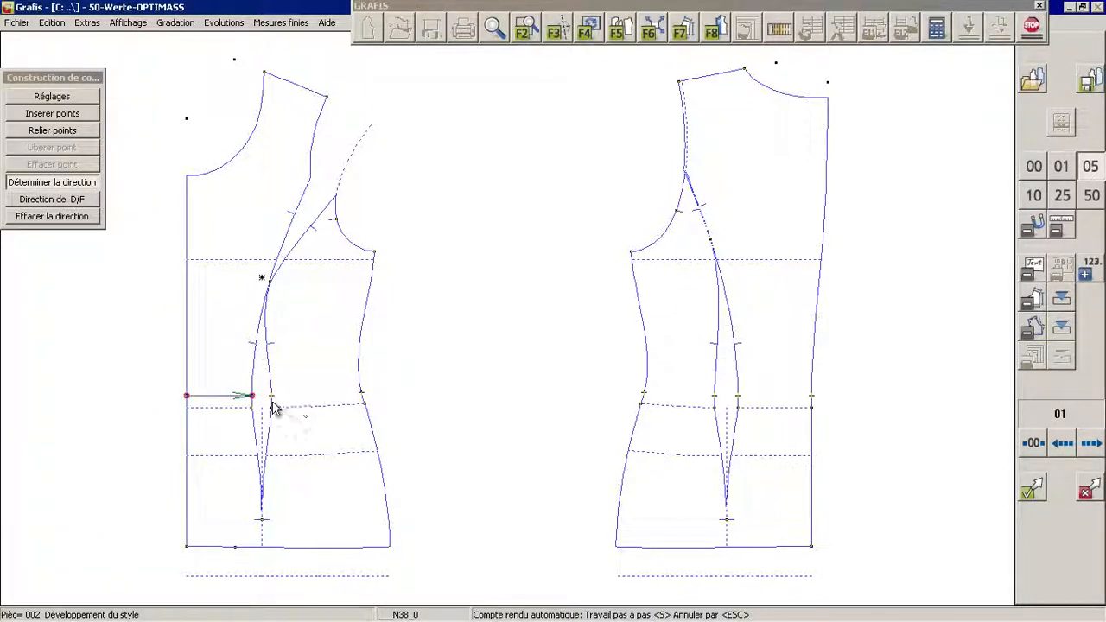
pyautogui.click(77, 462)
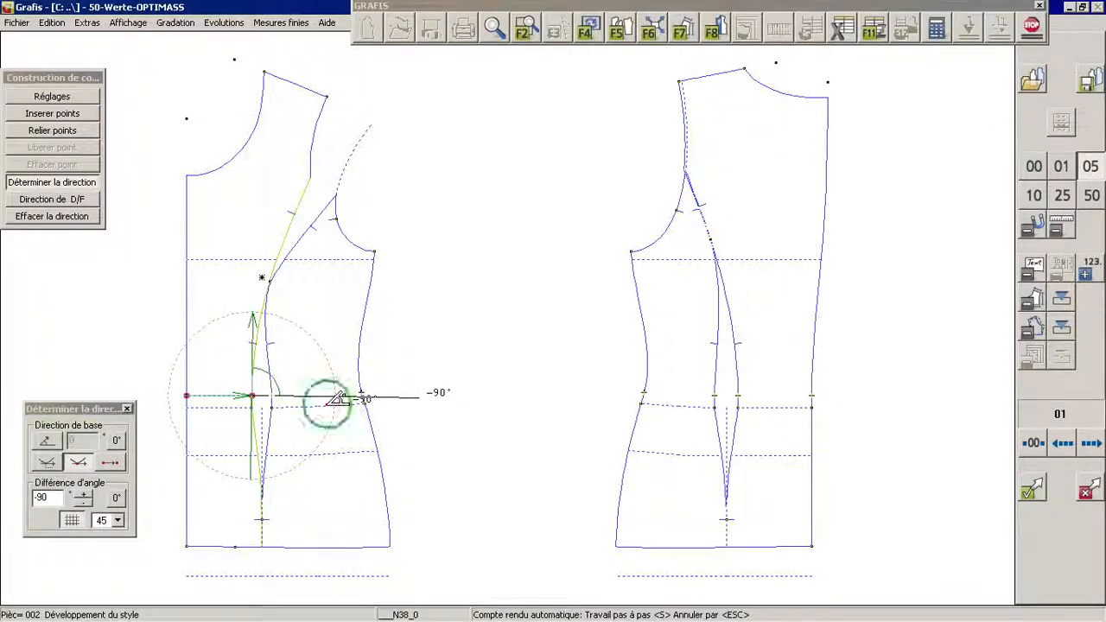
pyautogui.click(326, 400)
pyautogui.click(1035, 490)
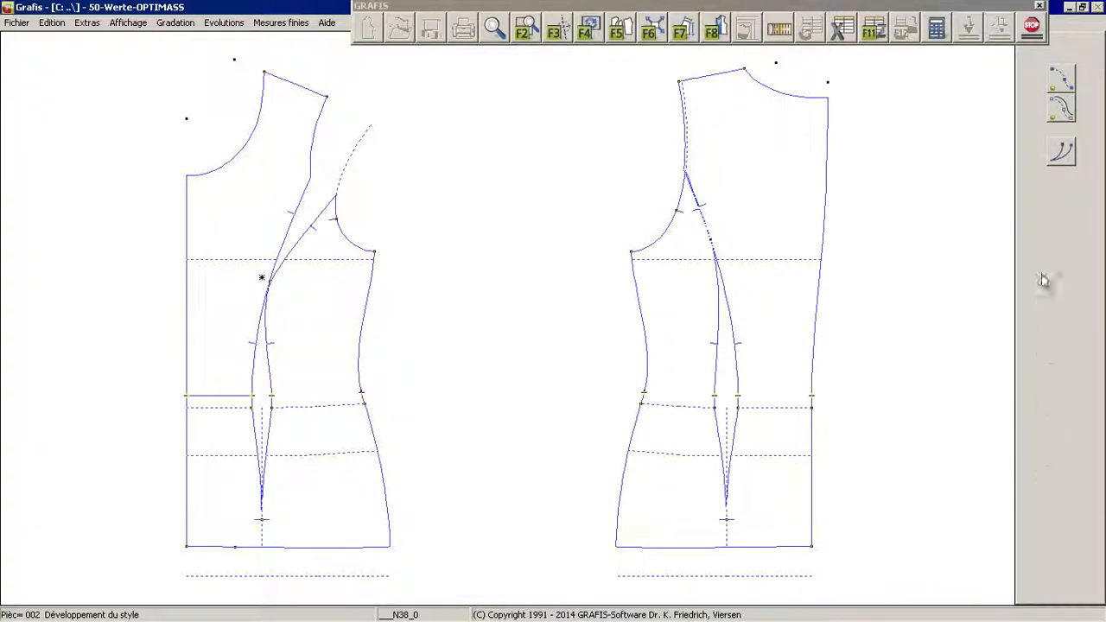
# Step: Construct a curve from the raised waist point on the front side panel's seam line to the one on the front side seam
pyautogui.click(1057, 102)
pyautogui.click(272, 396)
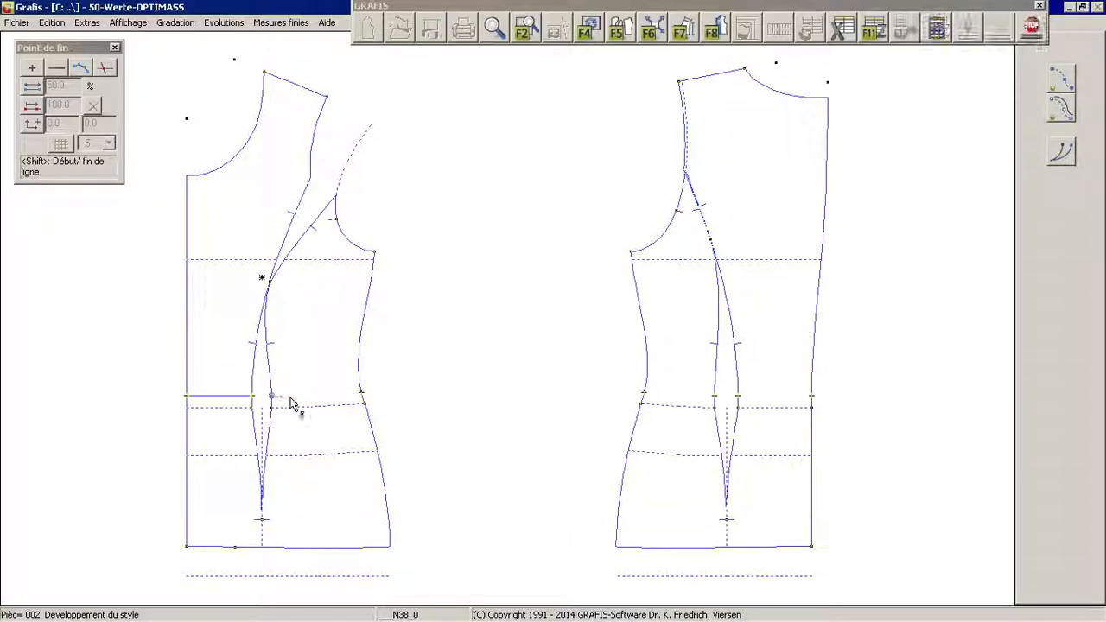
pyautogui.click(360, 394)
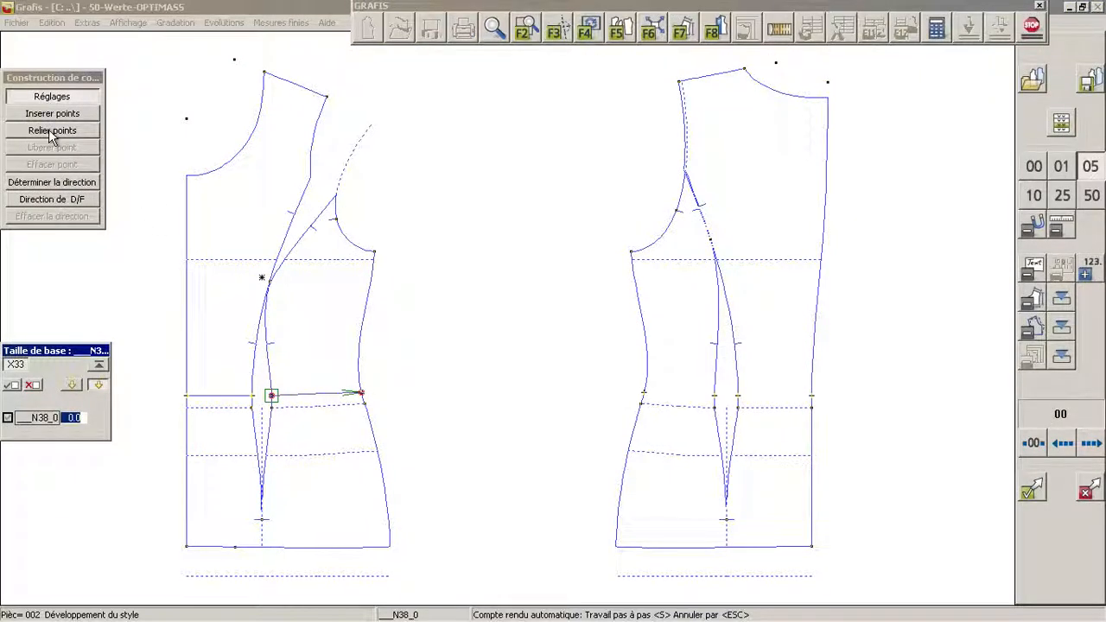
# Step: Set the front side panel's waist curve perpendicular to the panel seam line and to the side seam at its ends
pyautogui.click(52, 182)
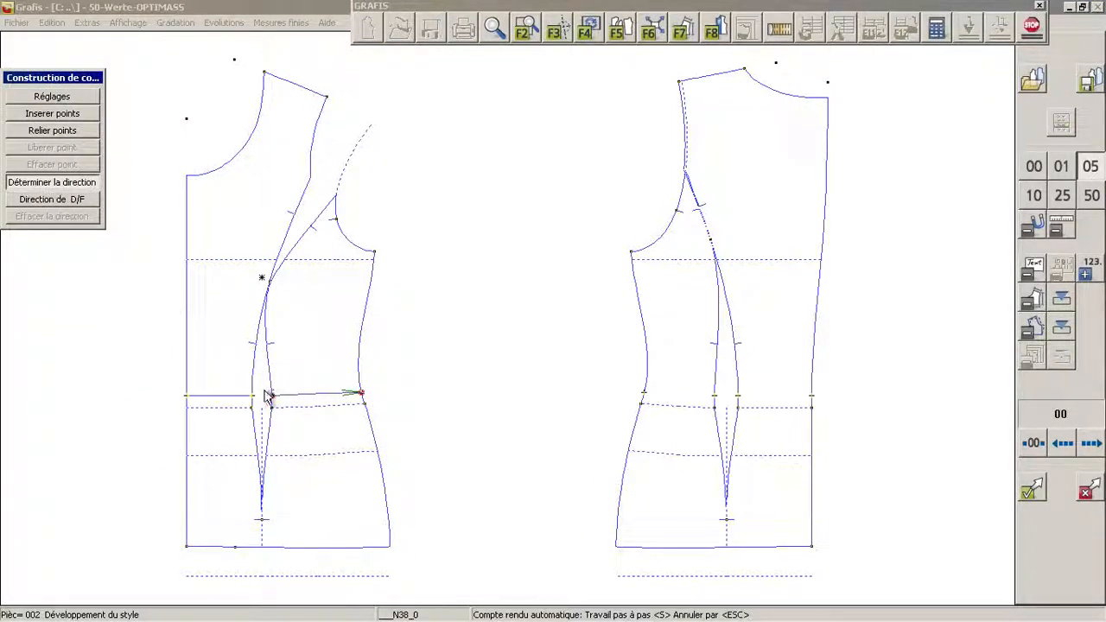
pyautogui.click(271, 395)
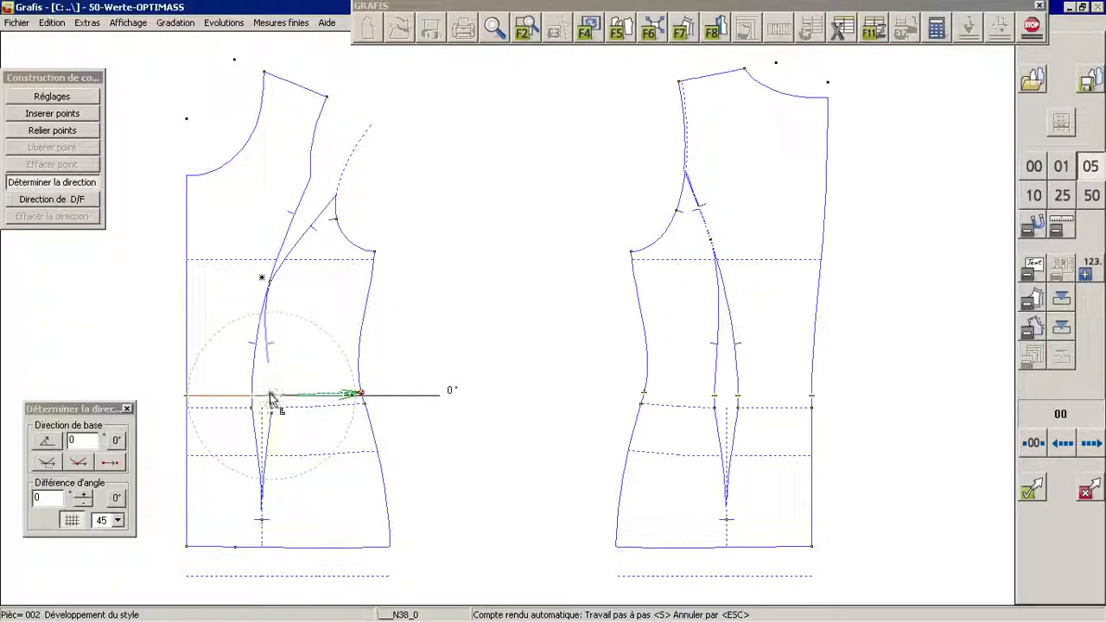
pyautogui.click(78, 464)
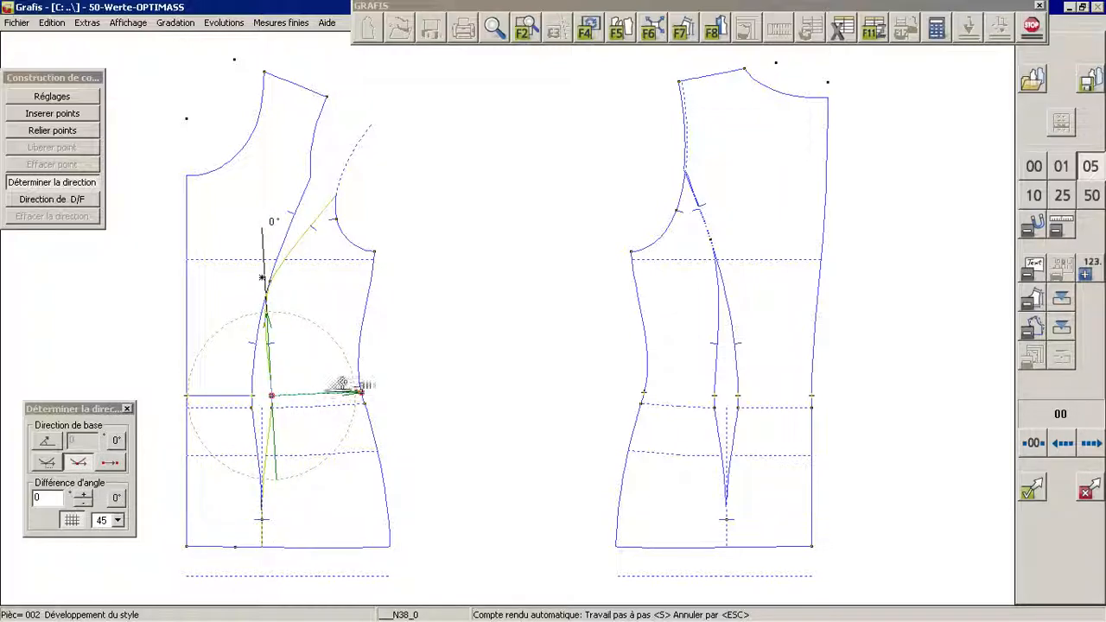
pyautogui.click(358, 390)
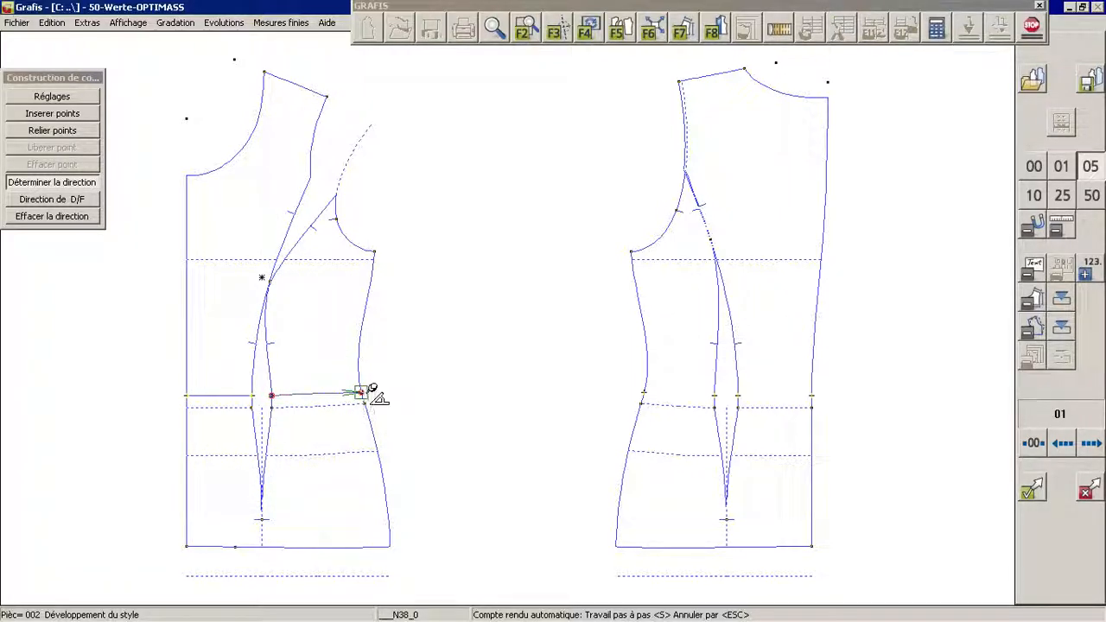
pyautogui.click(361, 392)
pyautogui.click(421, 380)
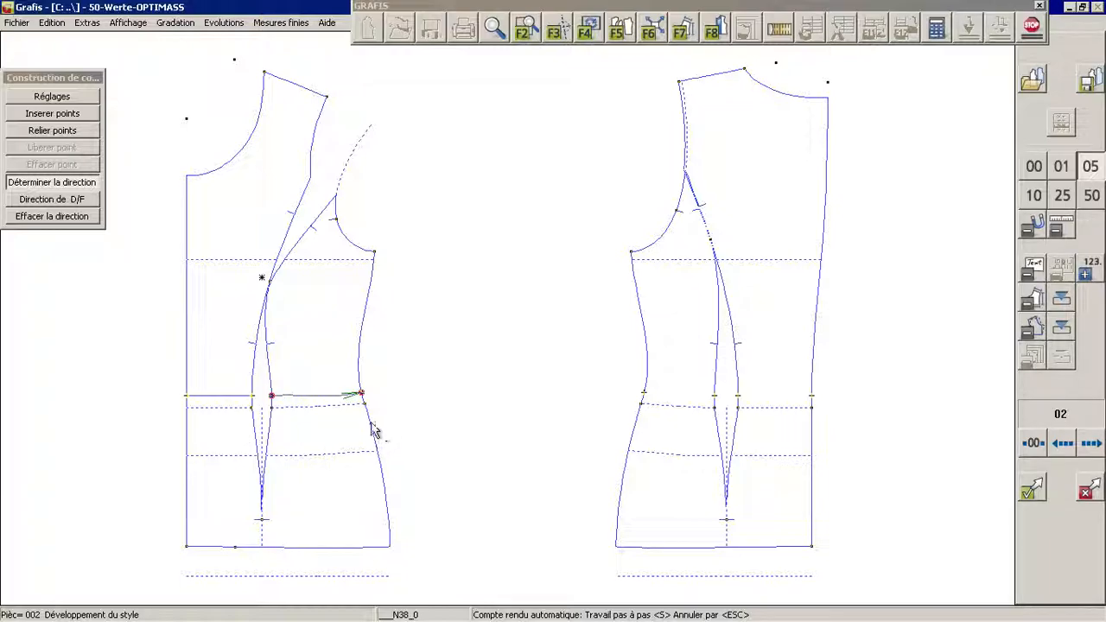
pyautogui.click(1031, 489)
# Step: Construct a curve from the raised waist point on the back side seam to the one on the back side panel's seam line
pyautogui.click(1061, 78)
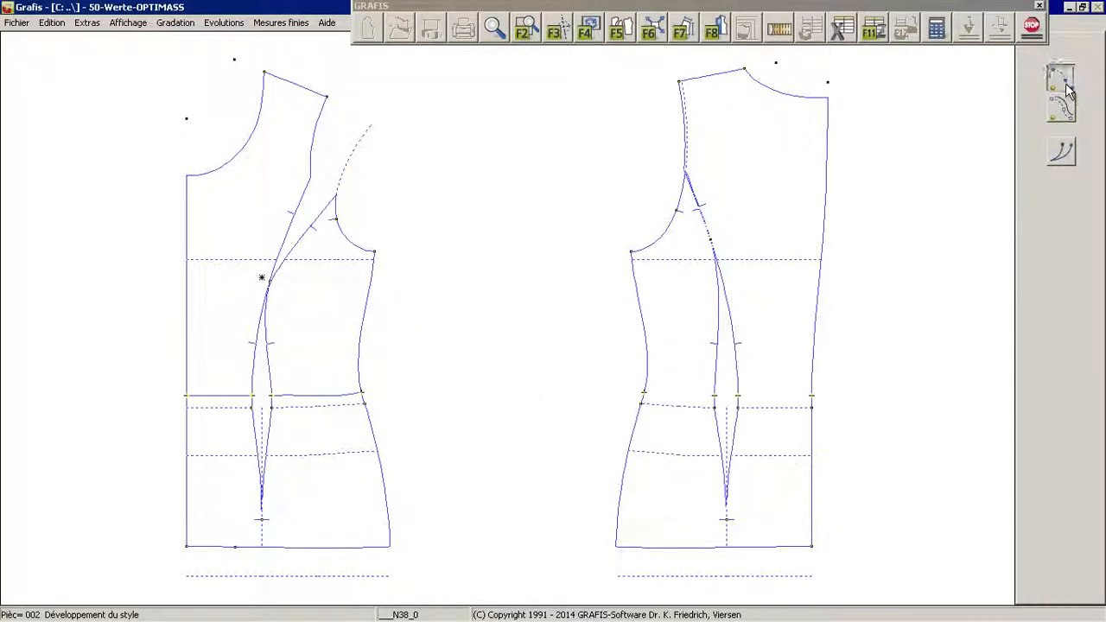
pyautogui.click(652, 397)
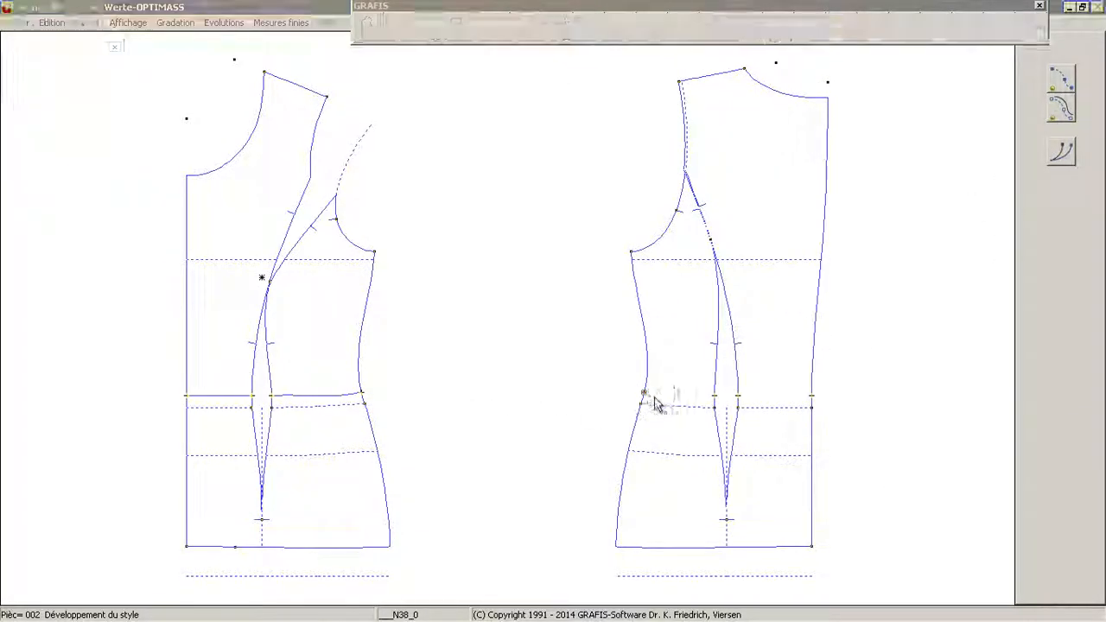
pyautogui.click(718, 396)
pyautogui.press('F11')
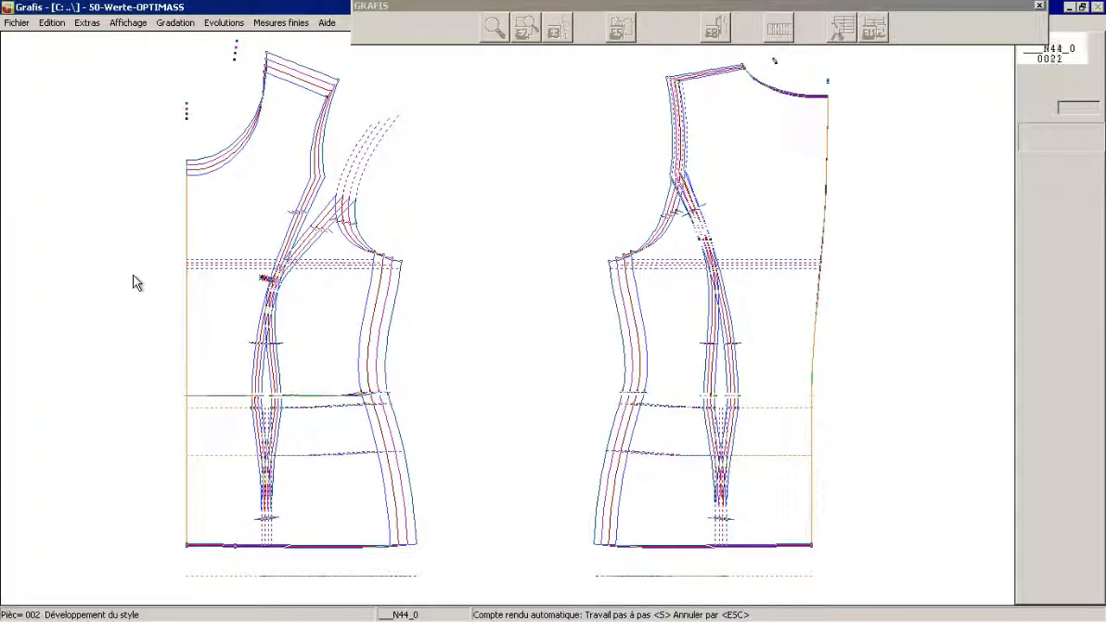
# Step: Set the back side panel's waist curve perpendicular to the side seam and to the panel seam line at its ends
pyautogui.click(69, 182)
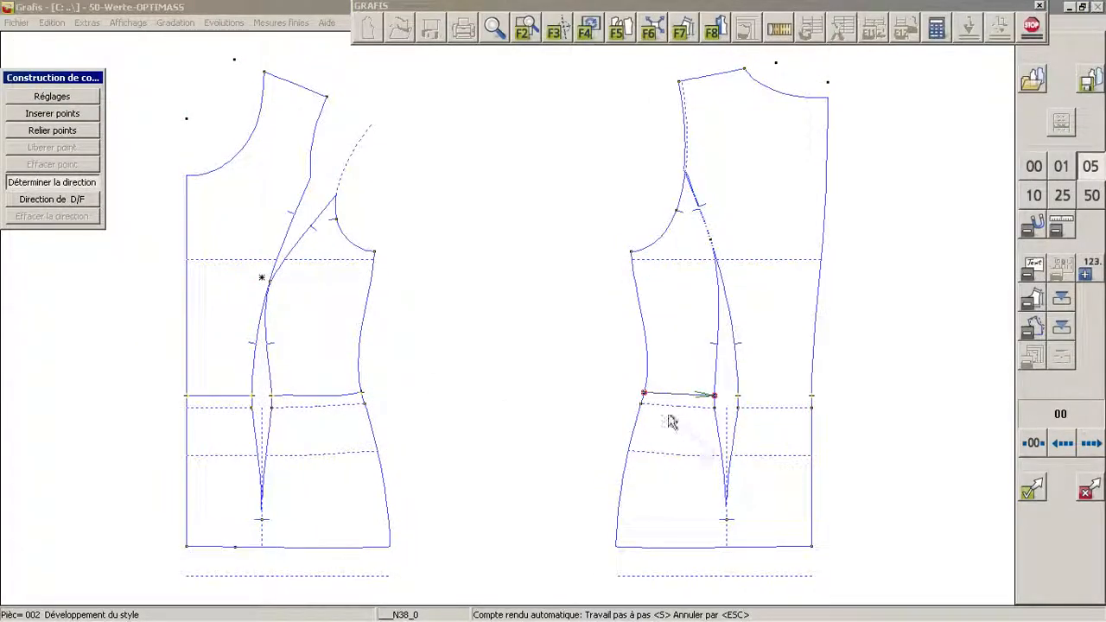
pyautogui.click(643, 393)
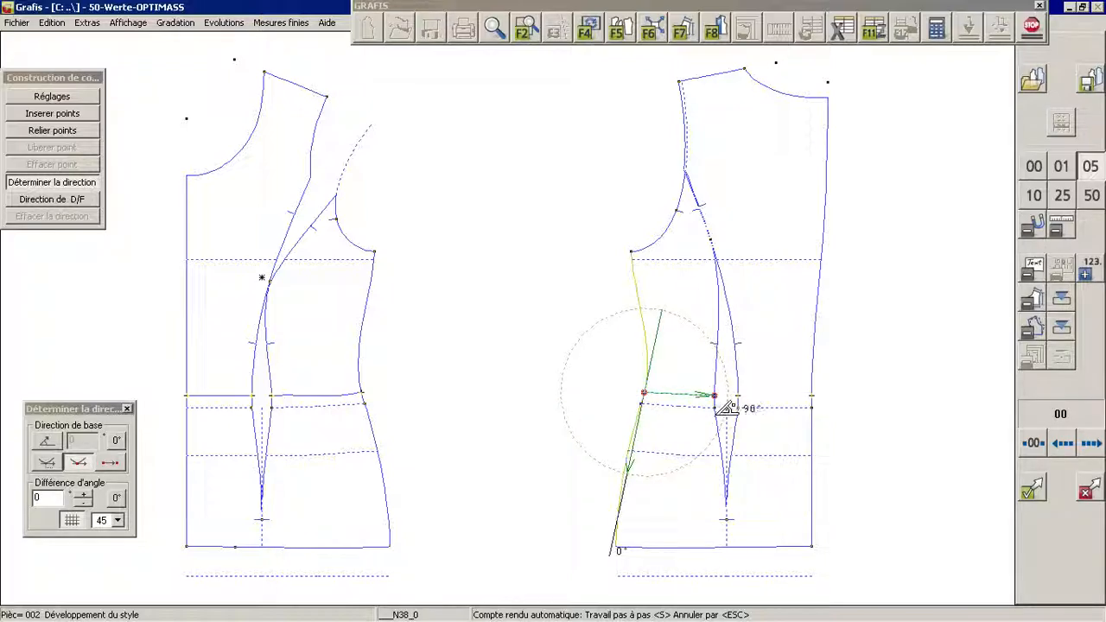
pyautogui.click(726, 399)
pyautogui.click(714, 395)
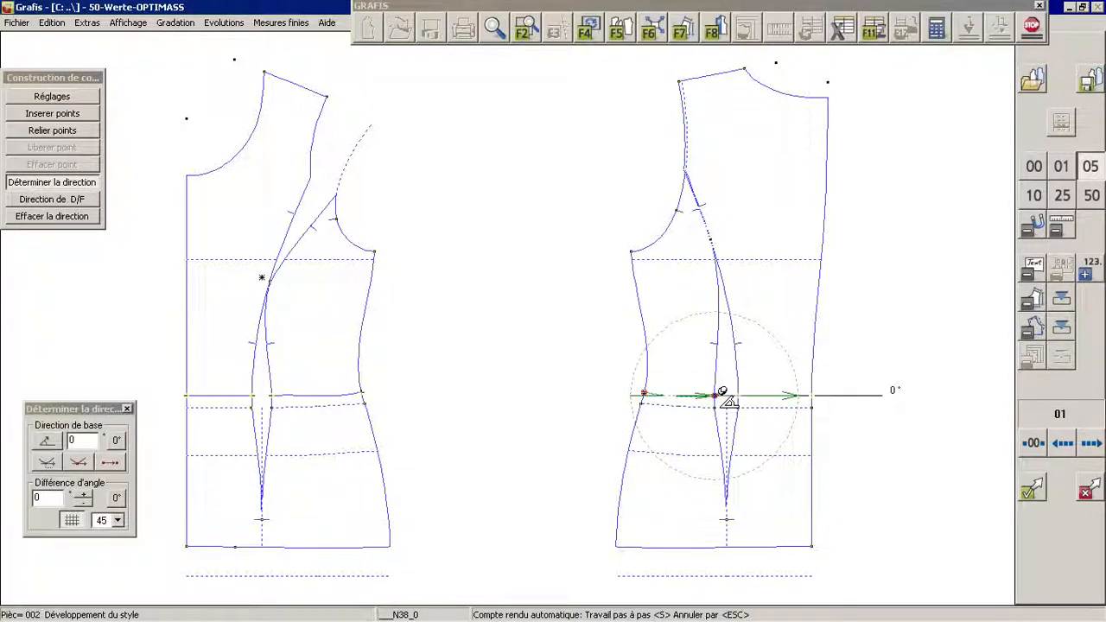
pyautogui.click(789, 395)
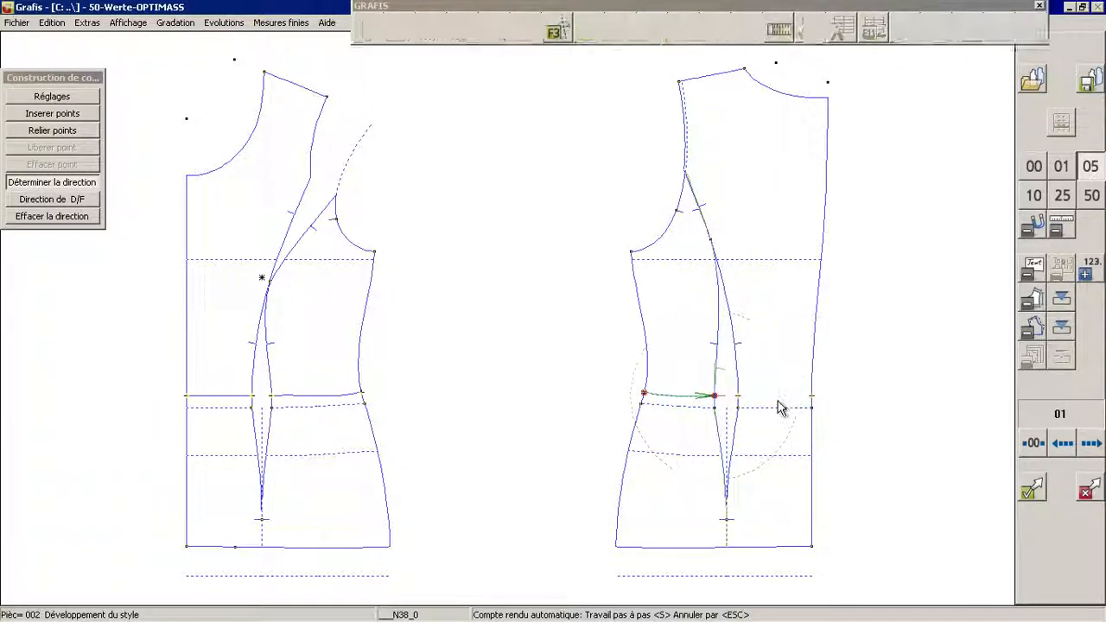
pyautogui.click(1033, 499)
pyautogui.click(1040, 488)
pyautogui.click(1039, 489)
pyautogui.click(1038, 493)
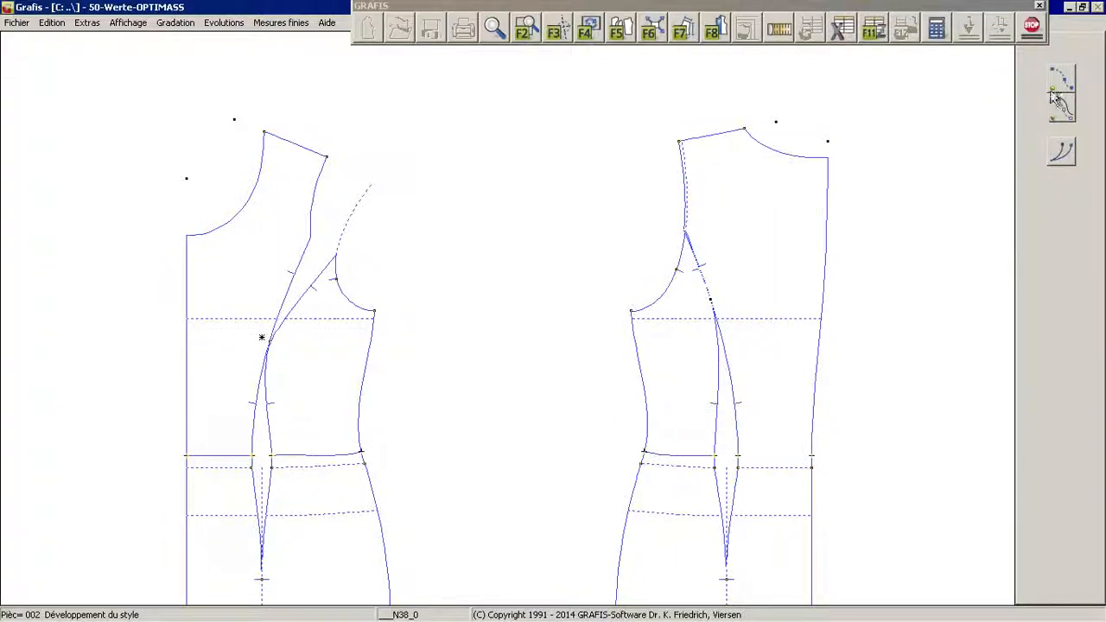
# Step: Construct a curve from the raised waist point on the centre back panel's seam line to the one on the centre back line
pyautogui.click(1056, 104)
pyautogui.click(750, 464)
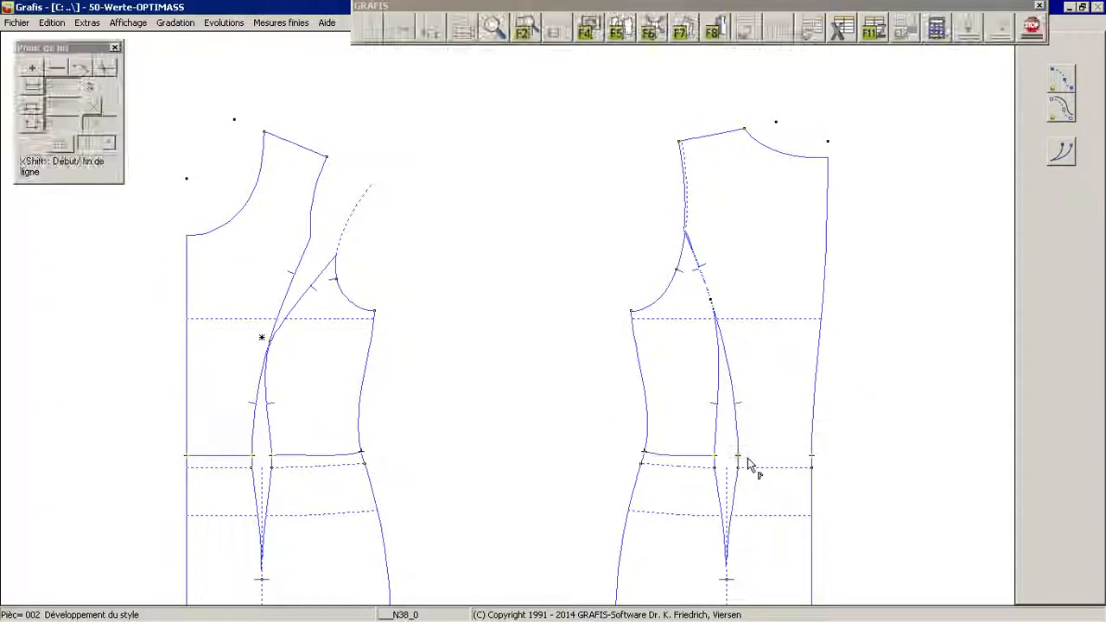
pyautogui.click(807, 462)
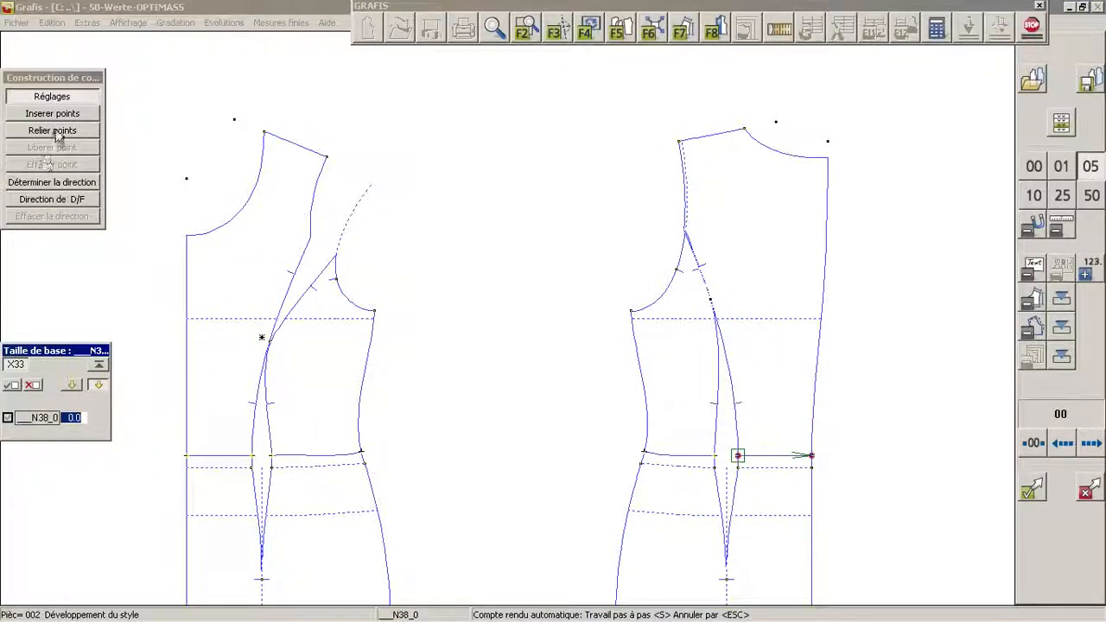
# Step: Set the centre back panel's waist curve perpendicular to the panel seam line and to the centre back line
pyautogui.click(52, 182)
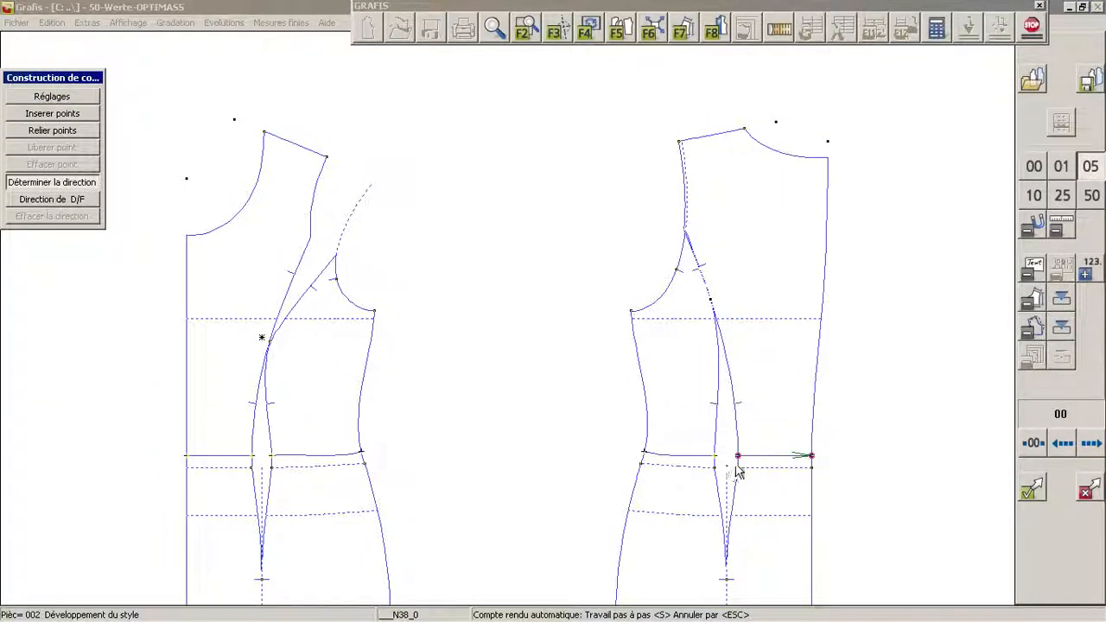
pyautogui.click(811, 456)
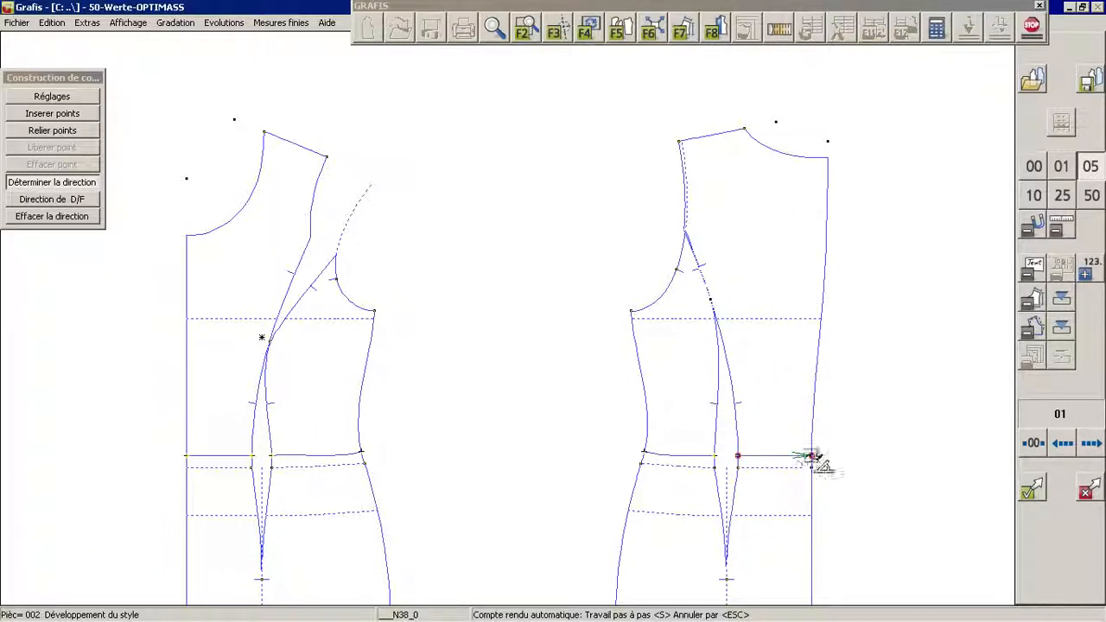
pyautogui.click(881, 454)
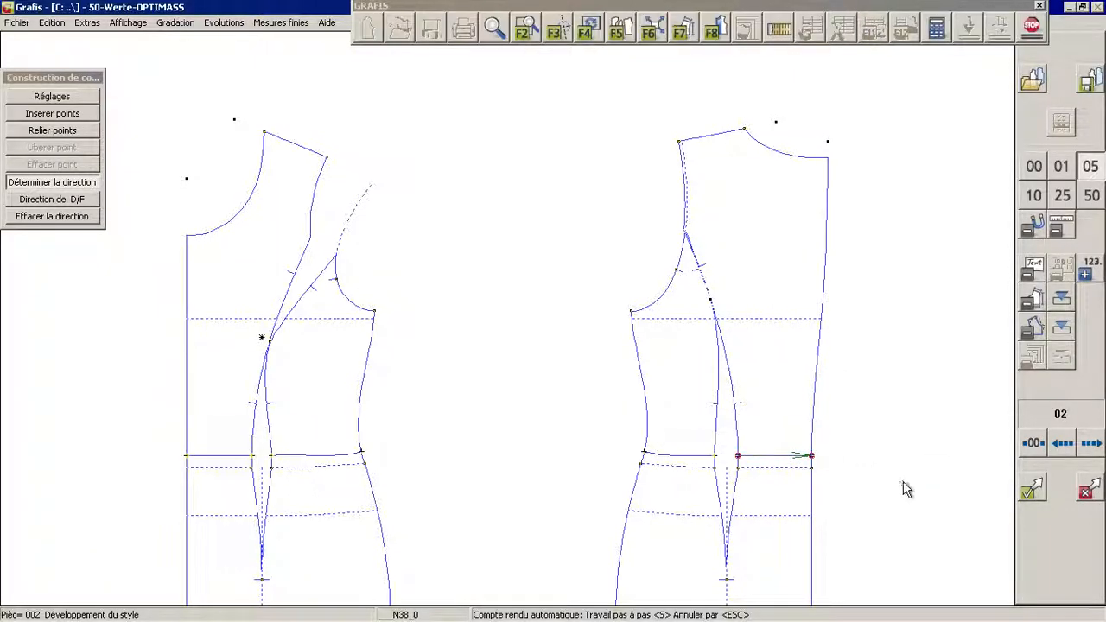
pyautogui.click(1021, 486)
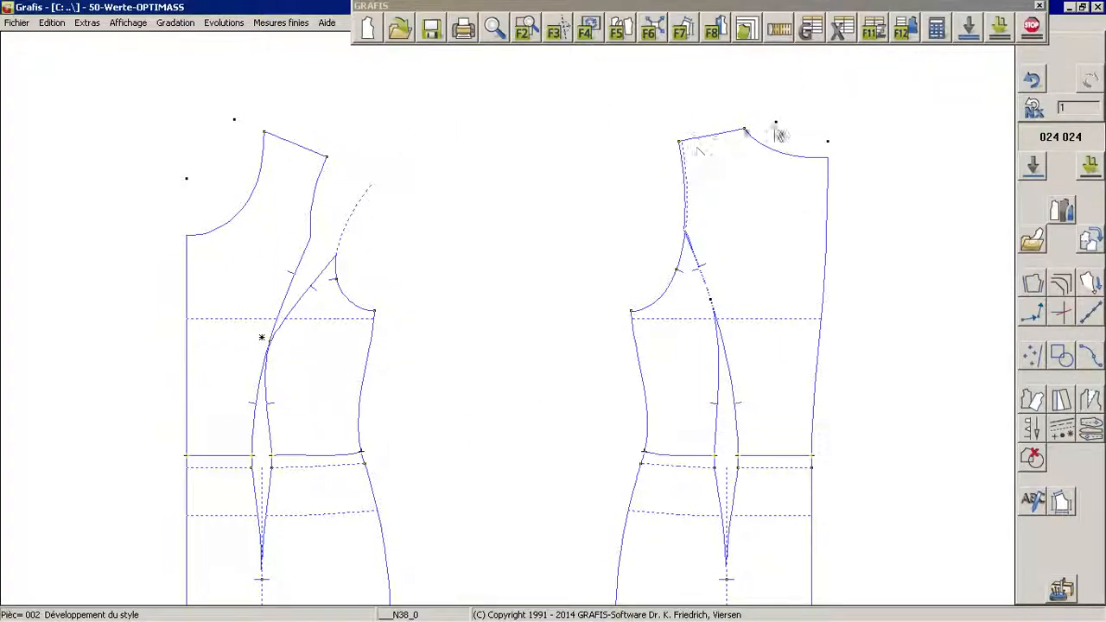
pyautogui.click(810, 30)
pyautogui.click(185, 525)
pyautogui.click(185, 525)
pyautogui.click(185, 525)
pyautogui.click(519, 525)
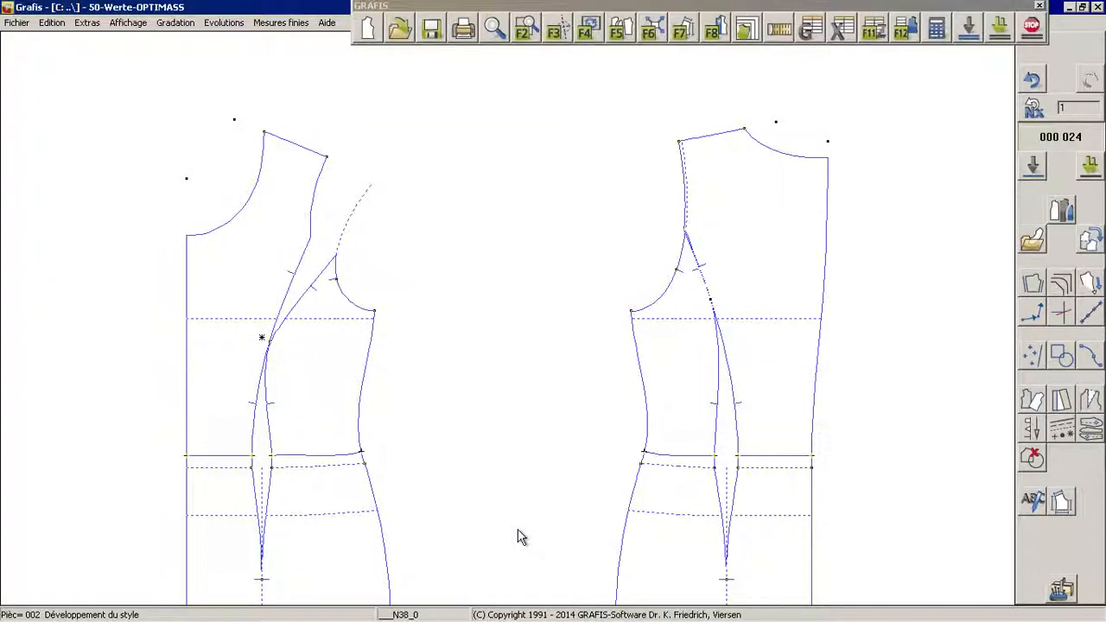
# Step: Set the X value "déplacement taille" to 40 and rerun the part's construction to test the waistline shift
pyautogui.scroll(-2, 546, 542)
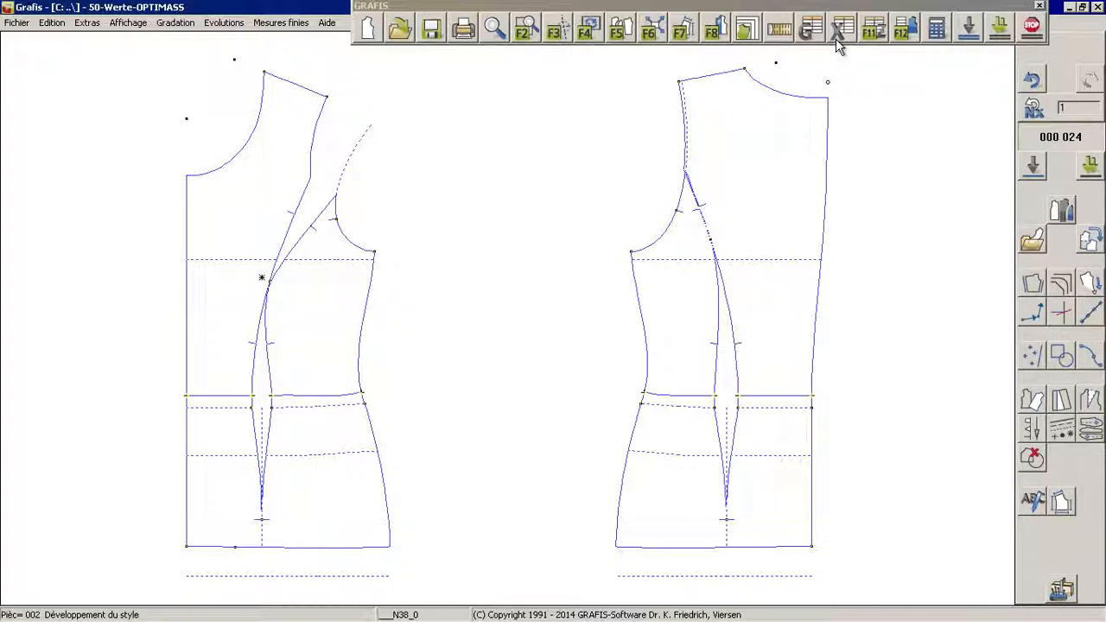
pyautogui.click(495, 29)
pyautogui.moveTo(566, 289)
pyautogui.mouseDown()
pyautogui.moveTo(340, 268)
pyautogui.moveTo(350, 287)
pyautogui.mouseUp()
pyautogui.rightClick(596, 272)
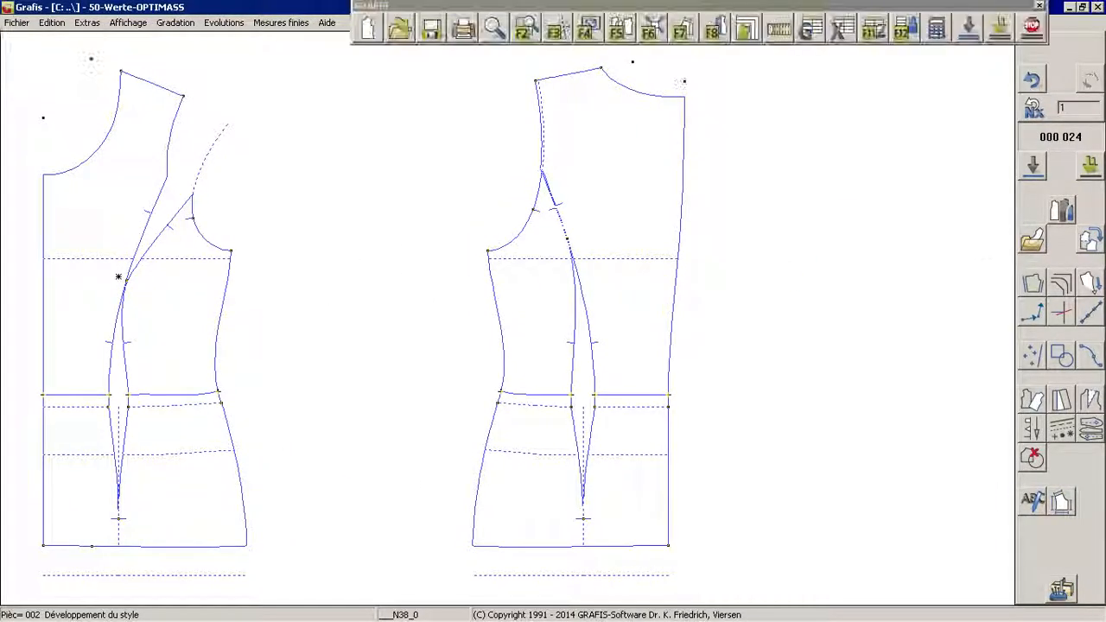
pyautogui.click(836, 31)
pyautogui.moveTo(630, 56); pyautogui.dragTo(952, 186)
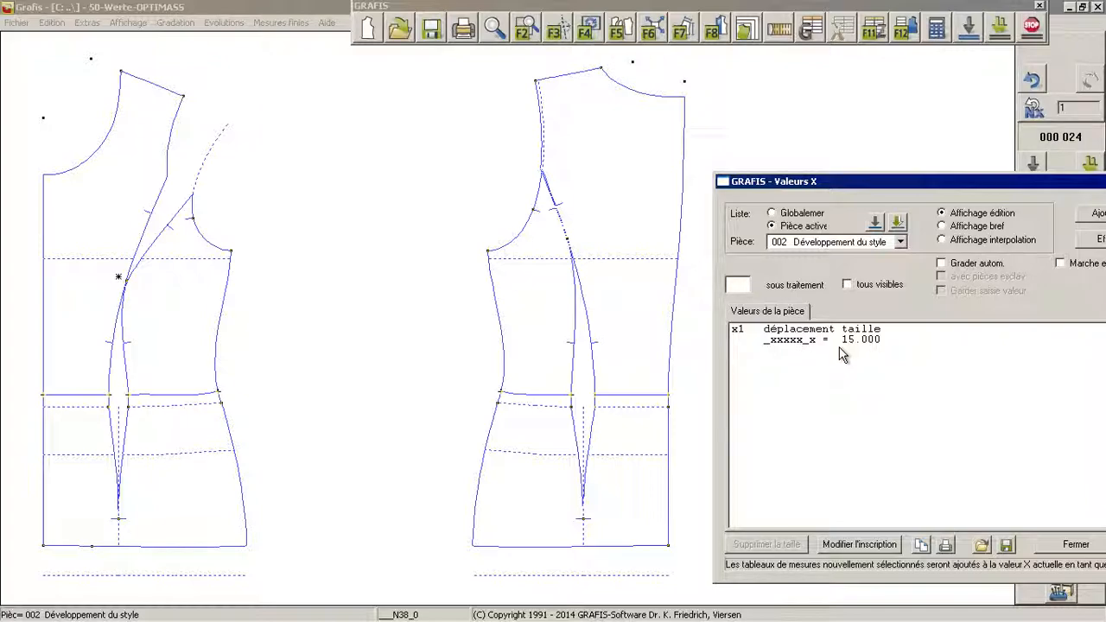
pyautogui.doubleClick(857, 340)
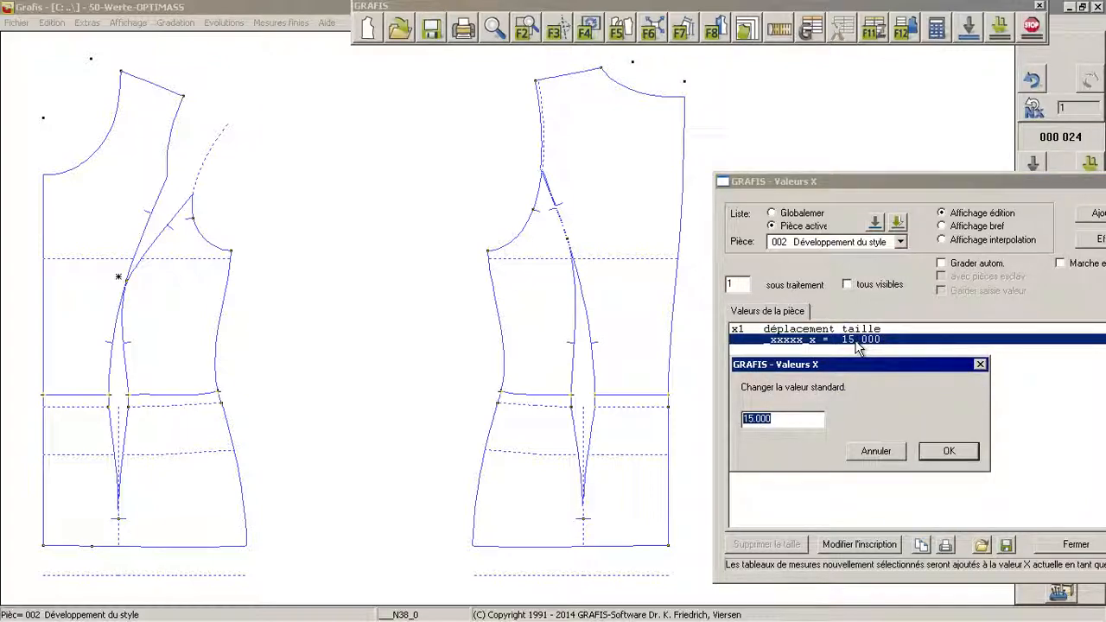
pyautogui.write('40')
pyautogui.press('Return')
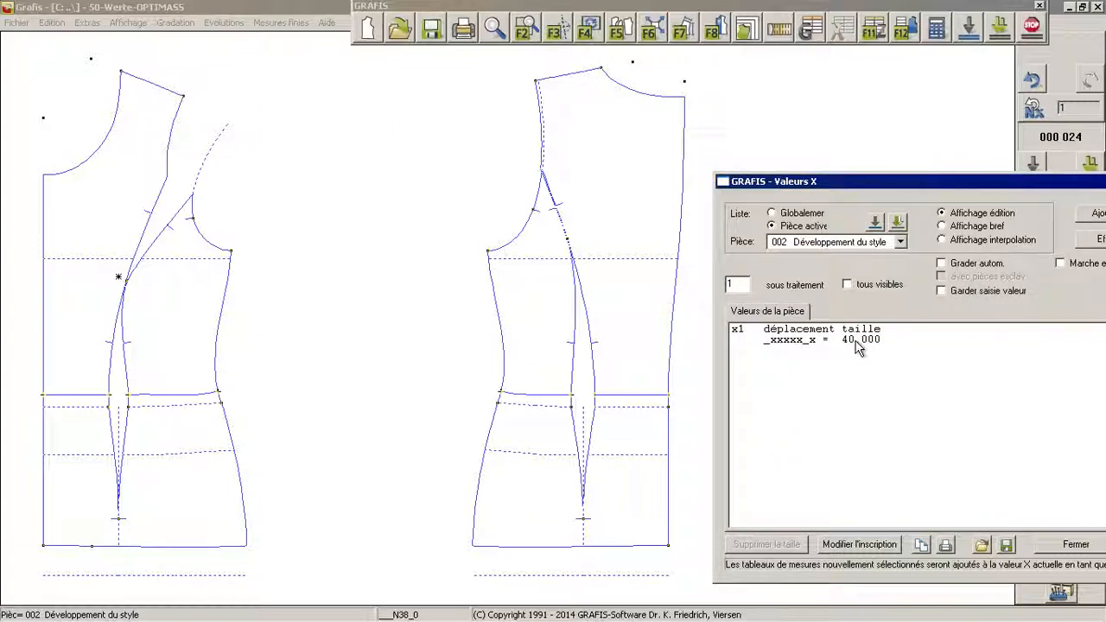
pyautogui.click(1033, 168)
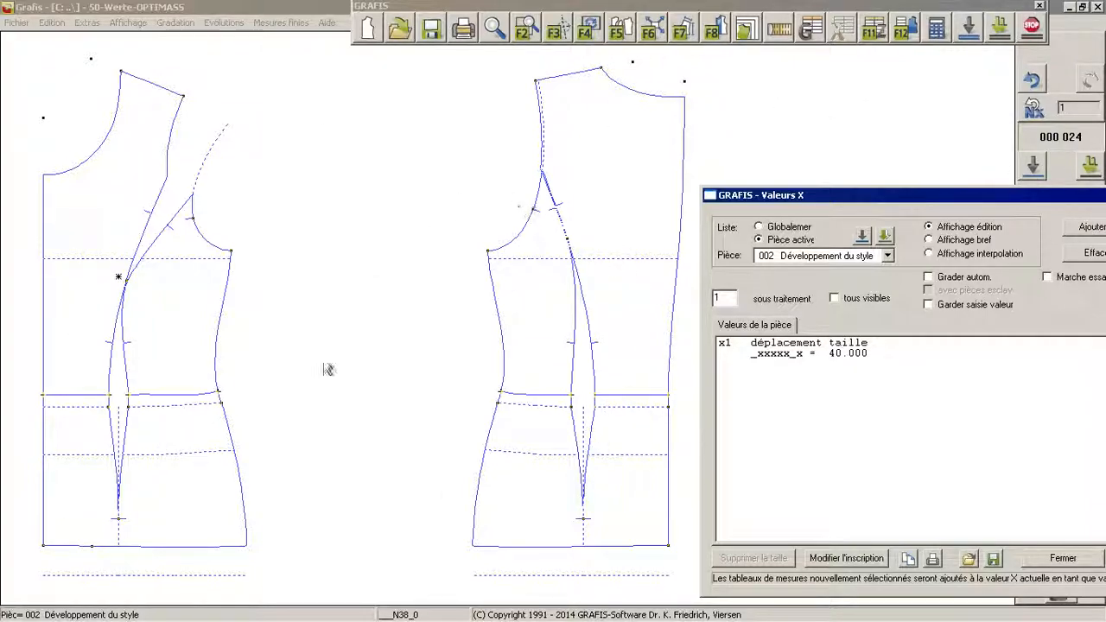
pyautogui.click(1031, 170)
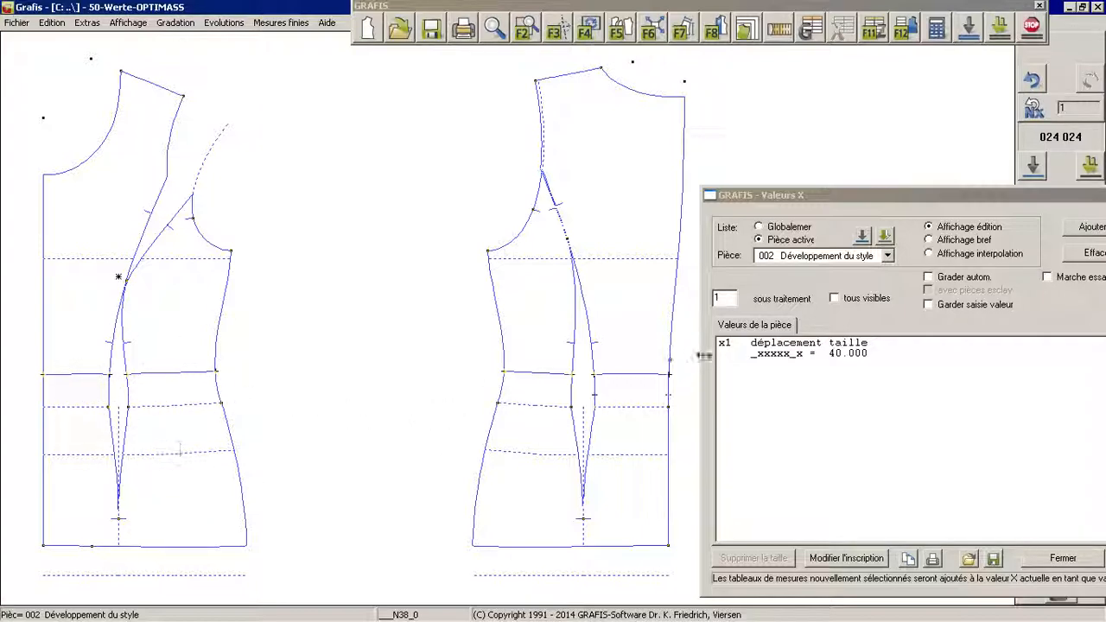
# Step: Set the X value "déplacement taille" to -50 and rerun the part's construction to test a downward waistline shift
pyautogui.doubleClick(840, 360)
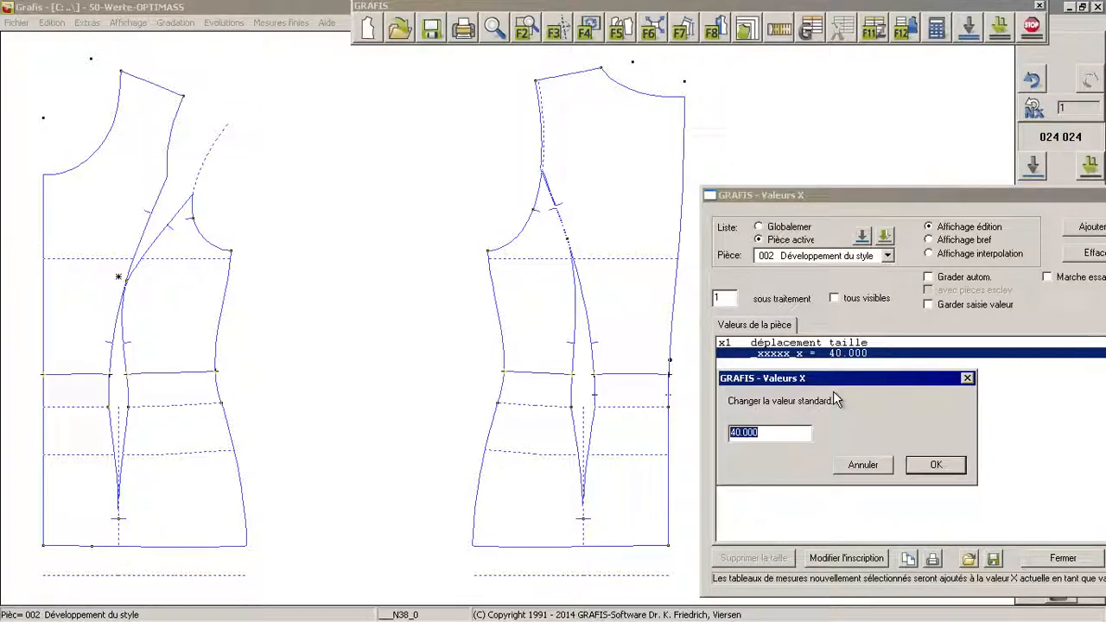
pyautogui.write('-50')
pyautogui.press('Return')
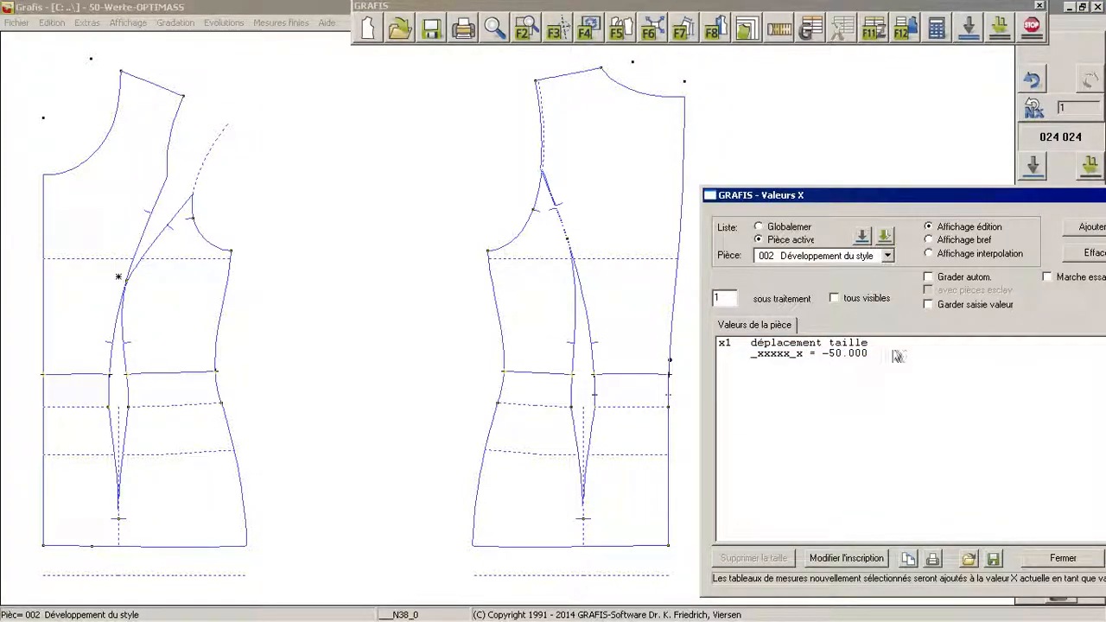
pyautogui.click(1034, 169)
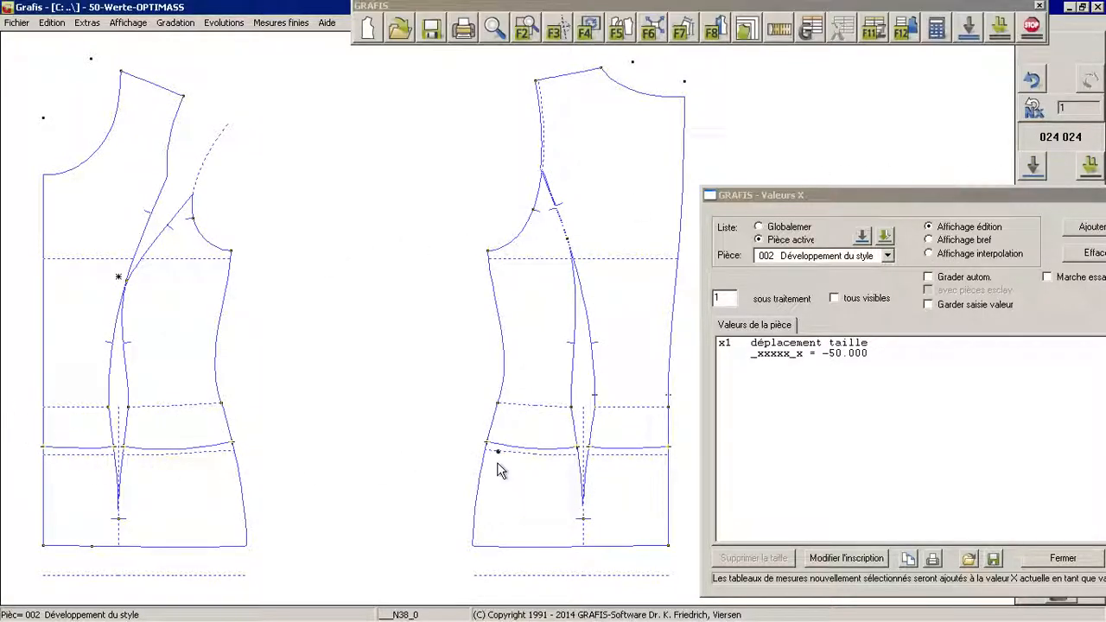
# Step: Set the X value "déplacement taille" to 10, rerun the part's construction and close the X values
pyautogui.doubleClick(837, 353)
pyautogui.write('10')
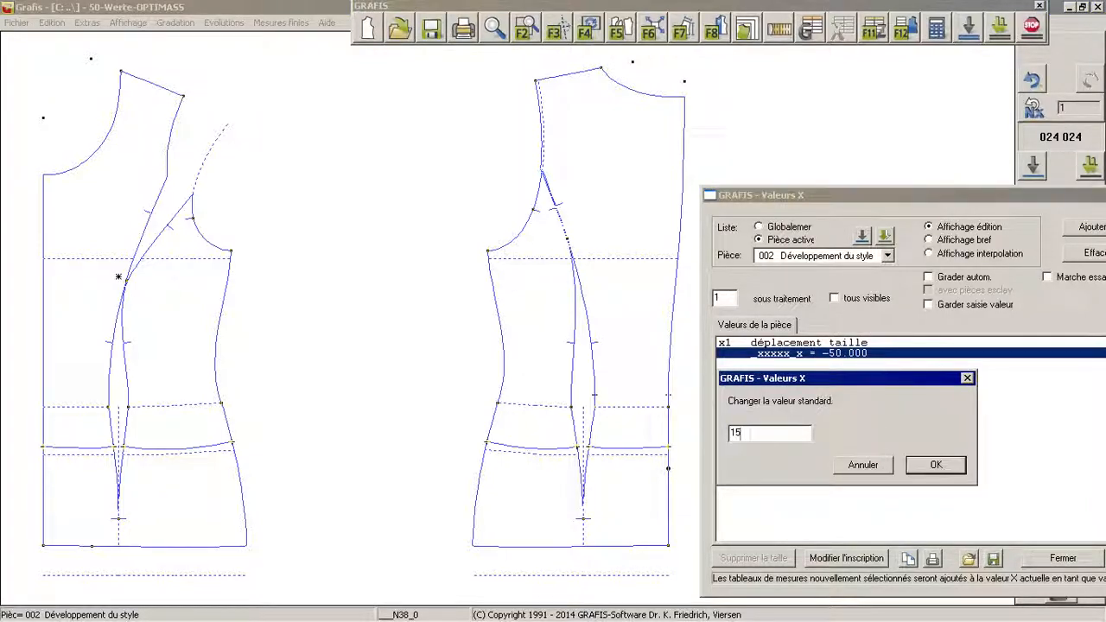
pyautogui.press('Return')
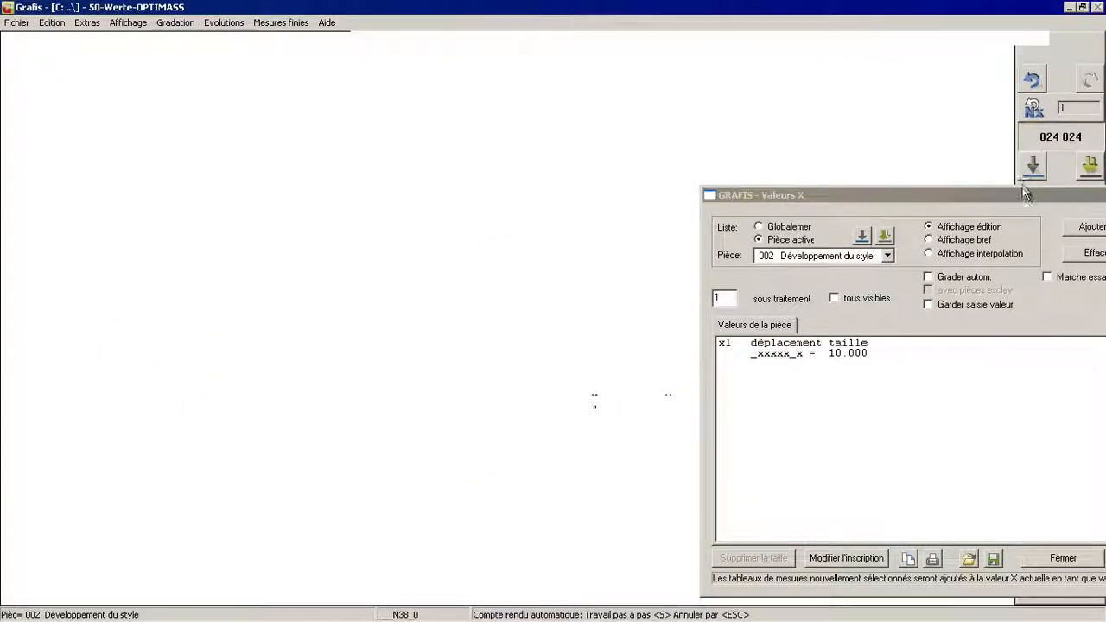
pyautogui.moveTo(1025, 195); pyautogui.dragTo(514, 205)
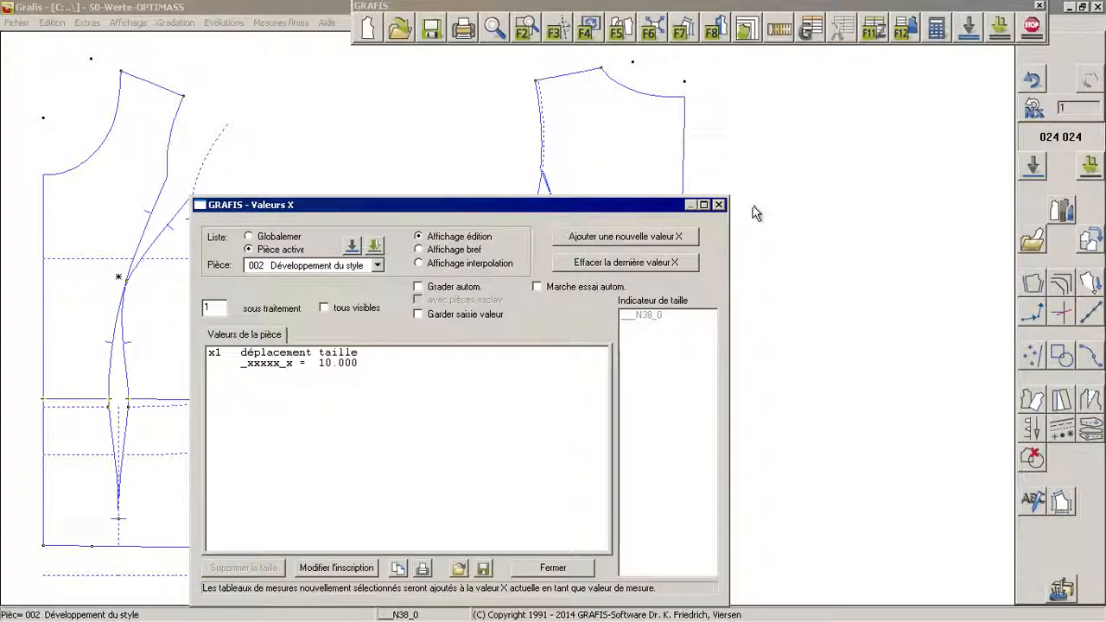
pyautogui.click(718, 204)
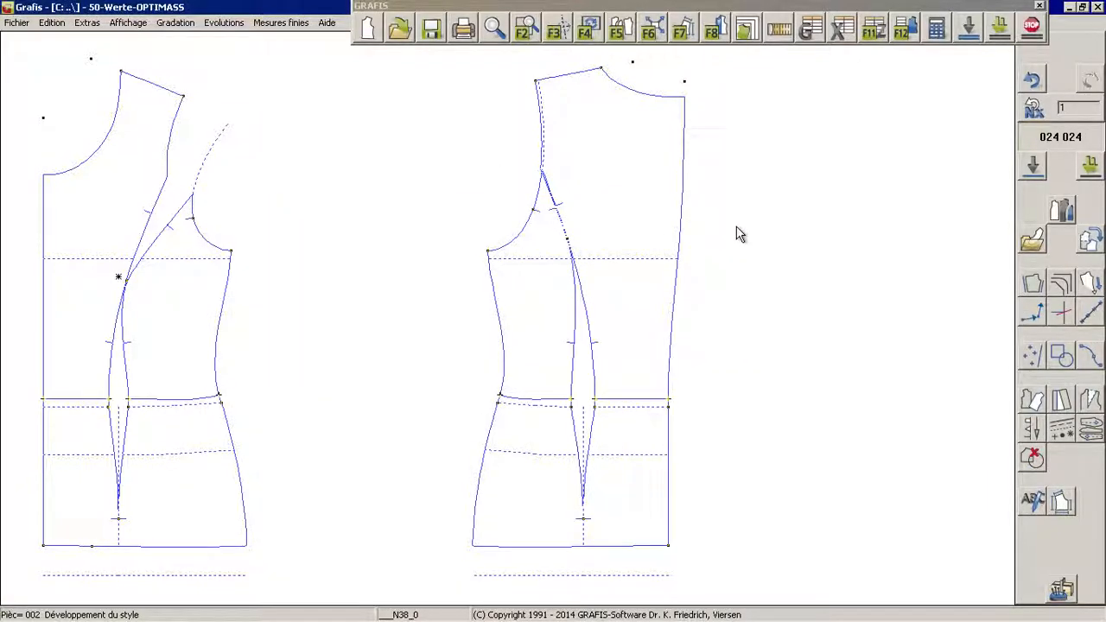
pyautogui.click(650, 29)
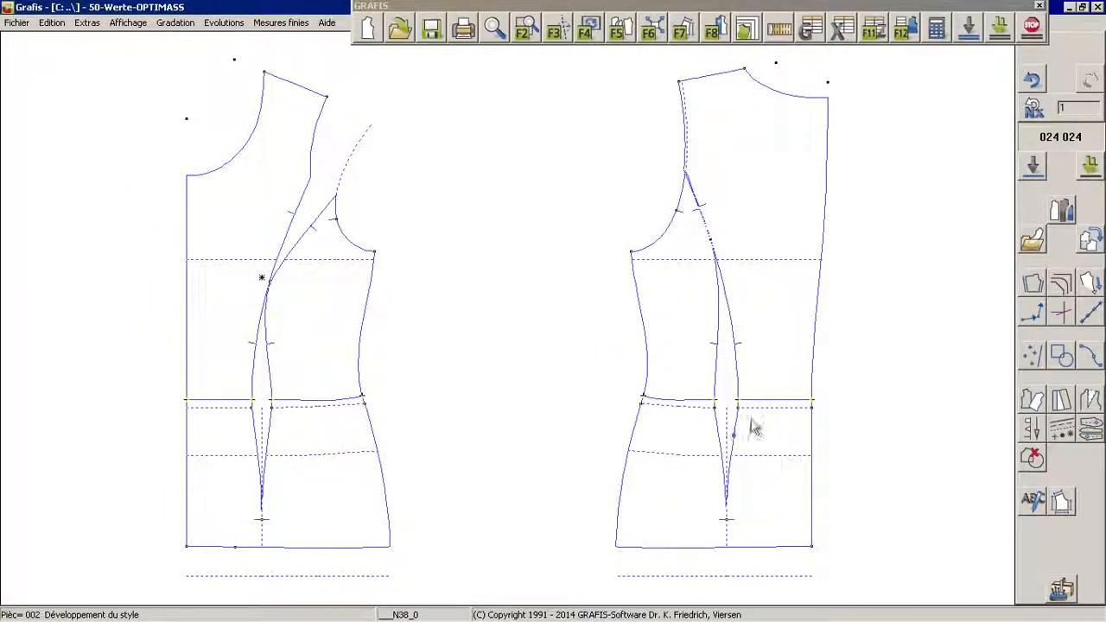